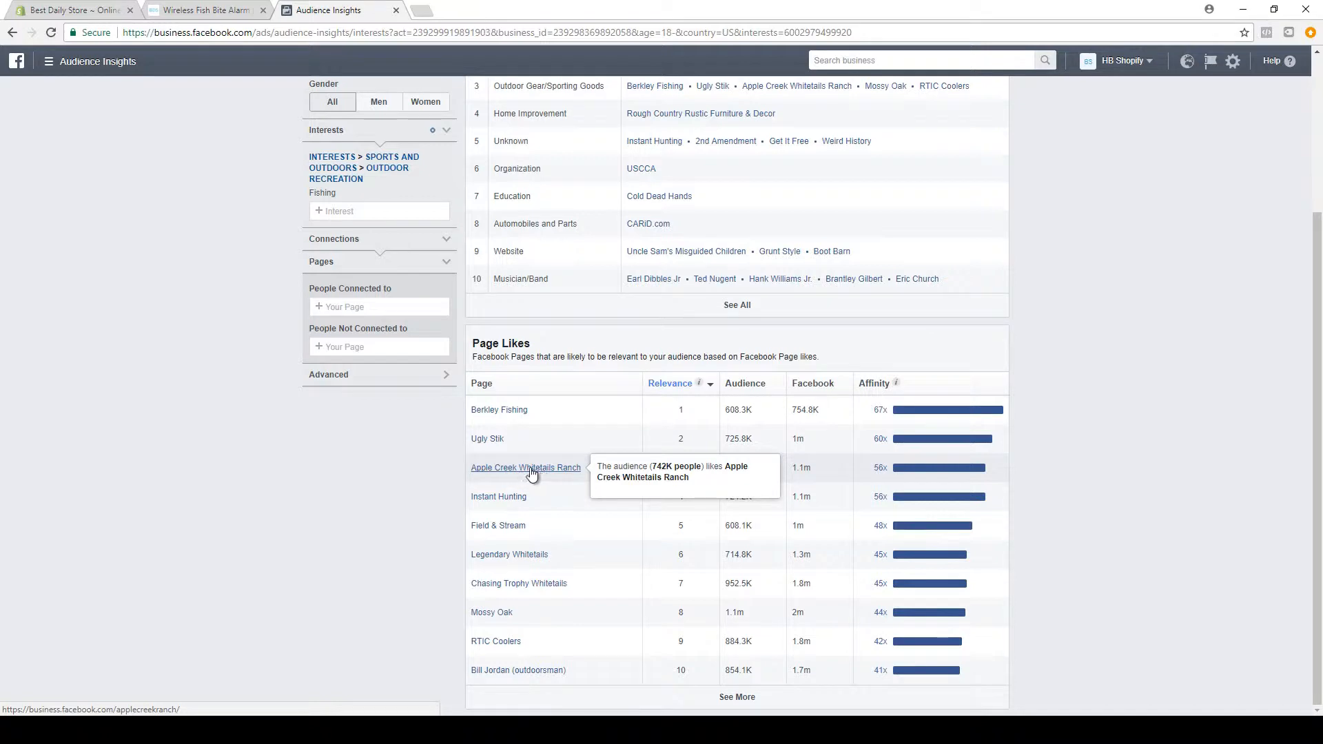
Check the Apple Creek Whitetails Ranch and Mossy Oak Facebook pages for relevance to fishing, closing each after viewing.
{"action": "left_click", "coordinate": [534, 473]}
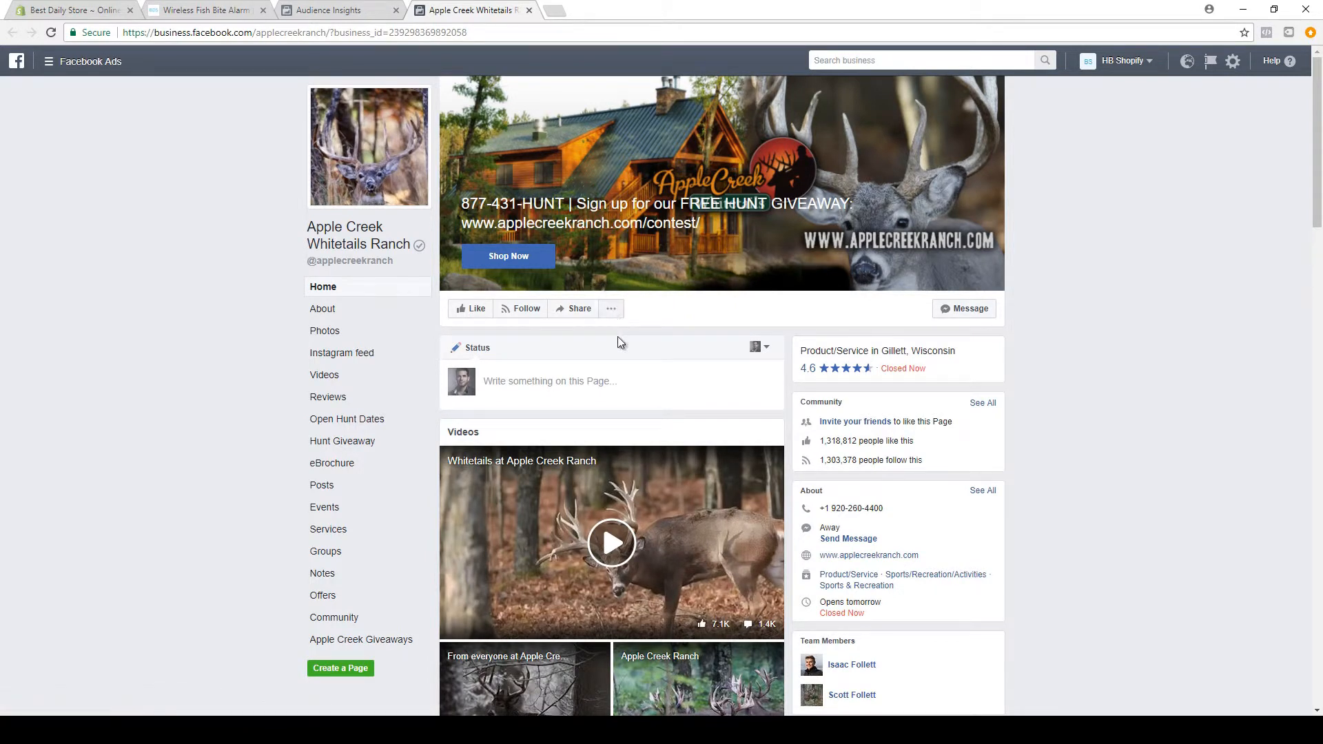
{"action": "middle_click", "coordinate": [476, 6]}
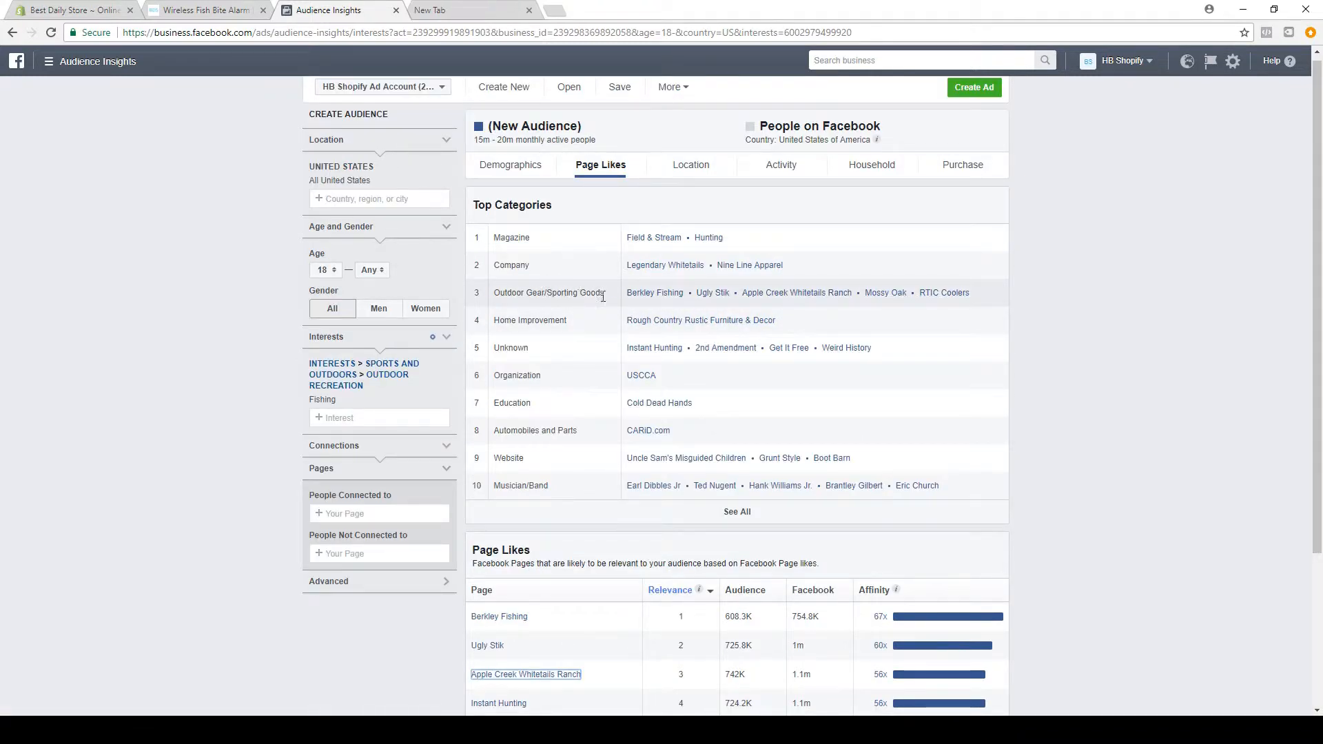
{"action": "left_click", "coordinate": [880, 294]}
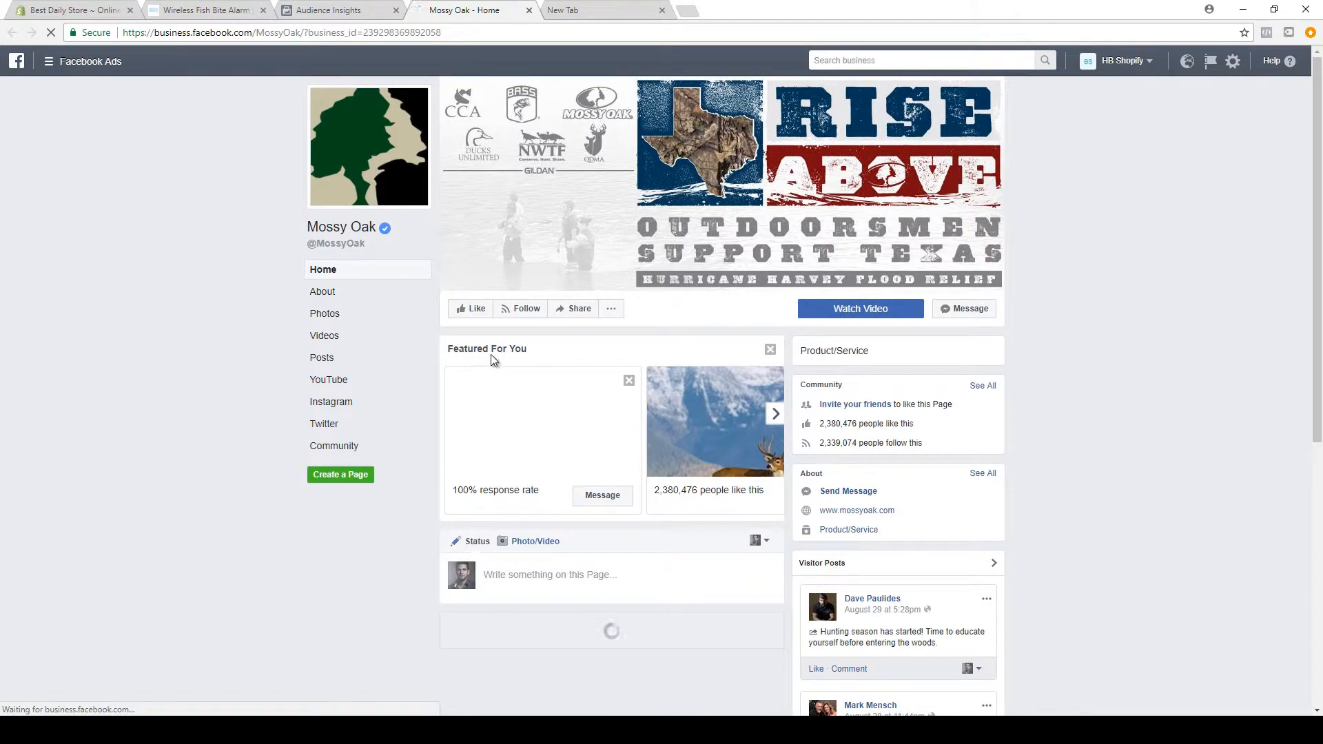
{"action": "scroll", "coordinate": [560, 320], "scroll_direction": "down", "scroll_amount": 15}
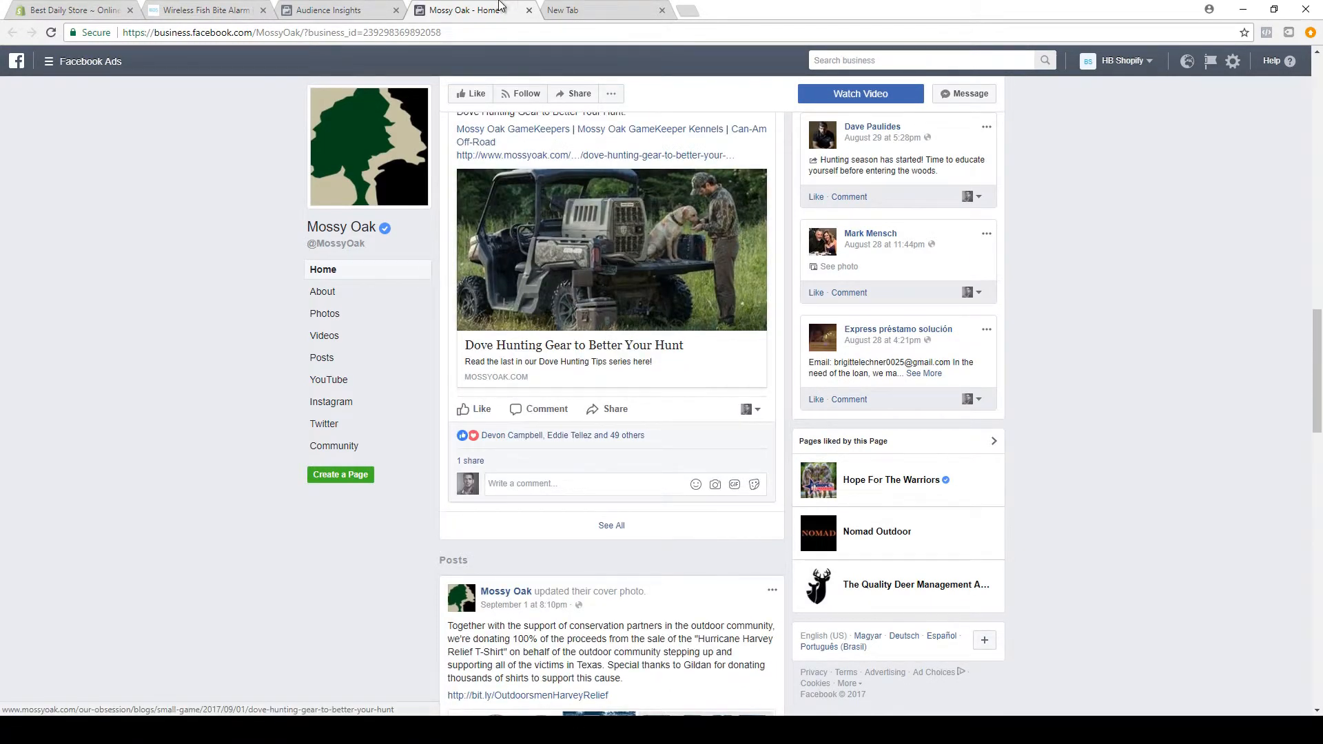
{"action": "left_click", "coordinate": [528, 9]}
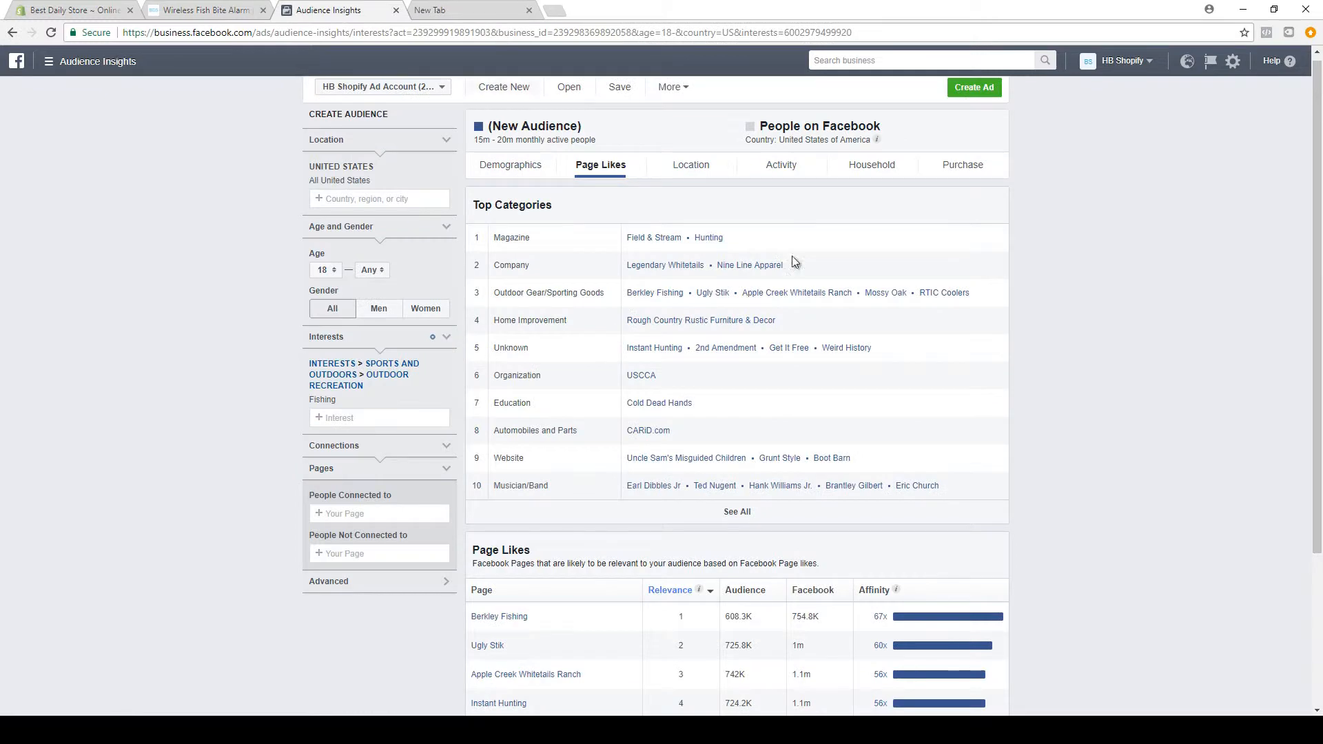
Look through the RTIC Coolers page from the Outdoor Gear/Sporting Goods category and close it.
{"action": "left_click", "coordinate": [944, 294]}
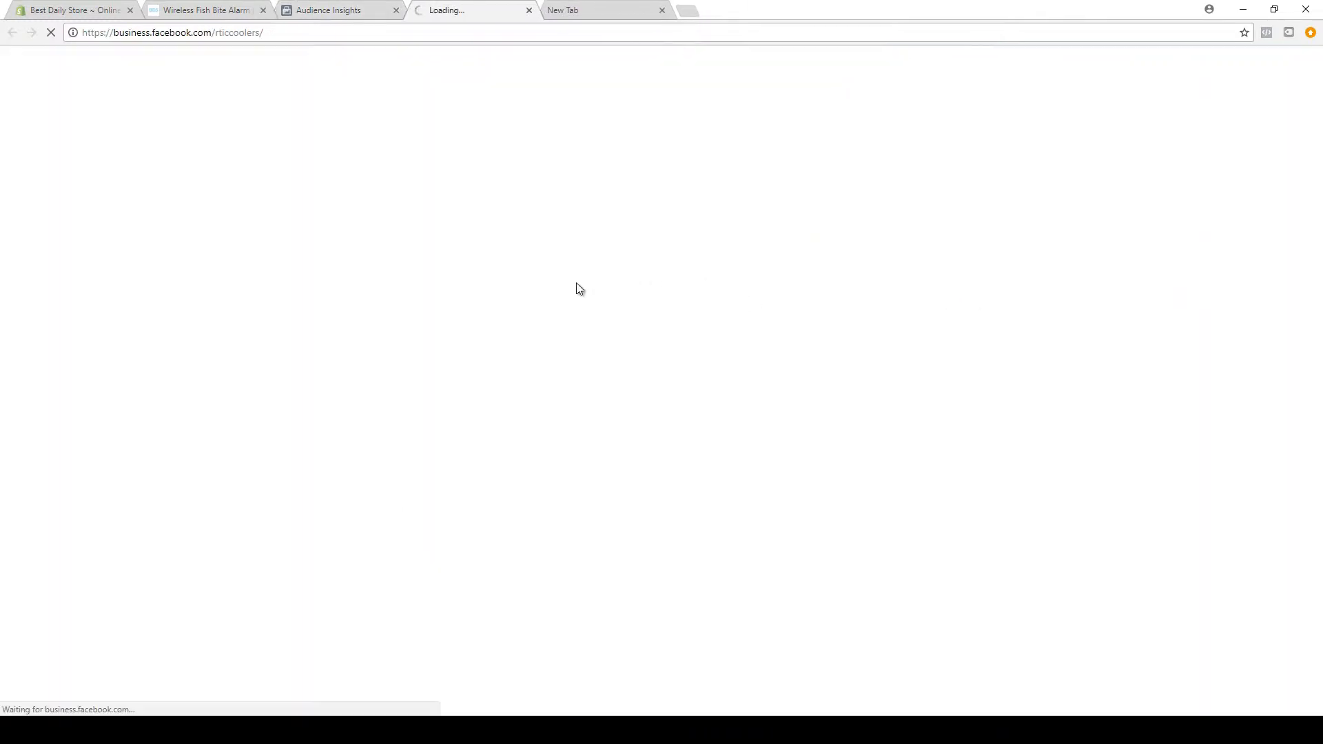
{"action": "scroll", "coordinate": [501, 264], "scroll_direction": "down", "scroll_amount": 9}
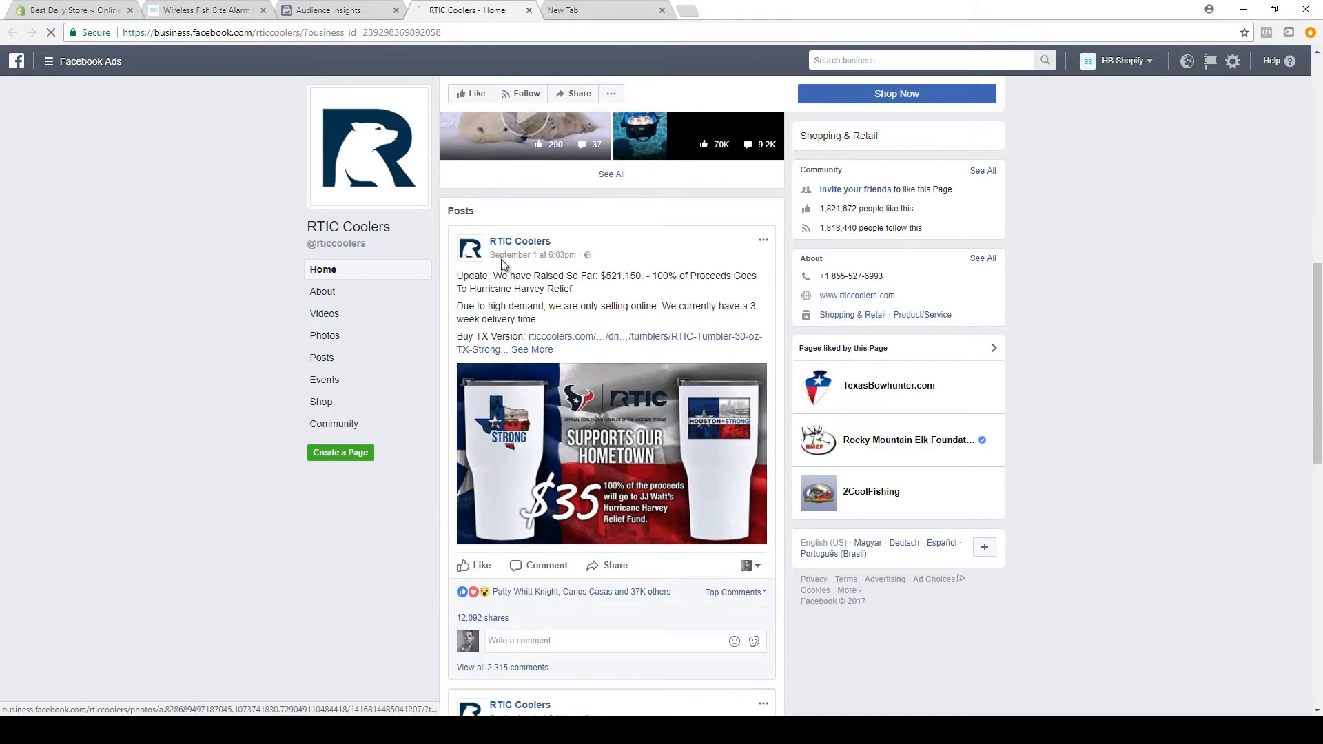
{"action": "left_click", "coordinate": [528, 10]}
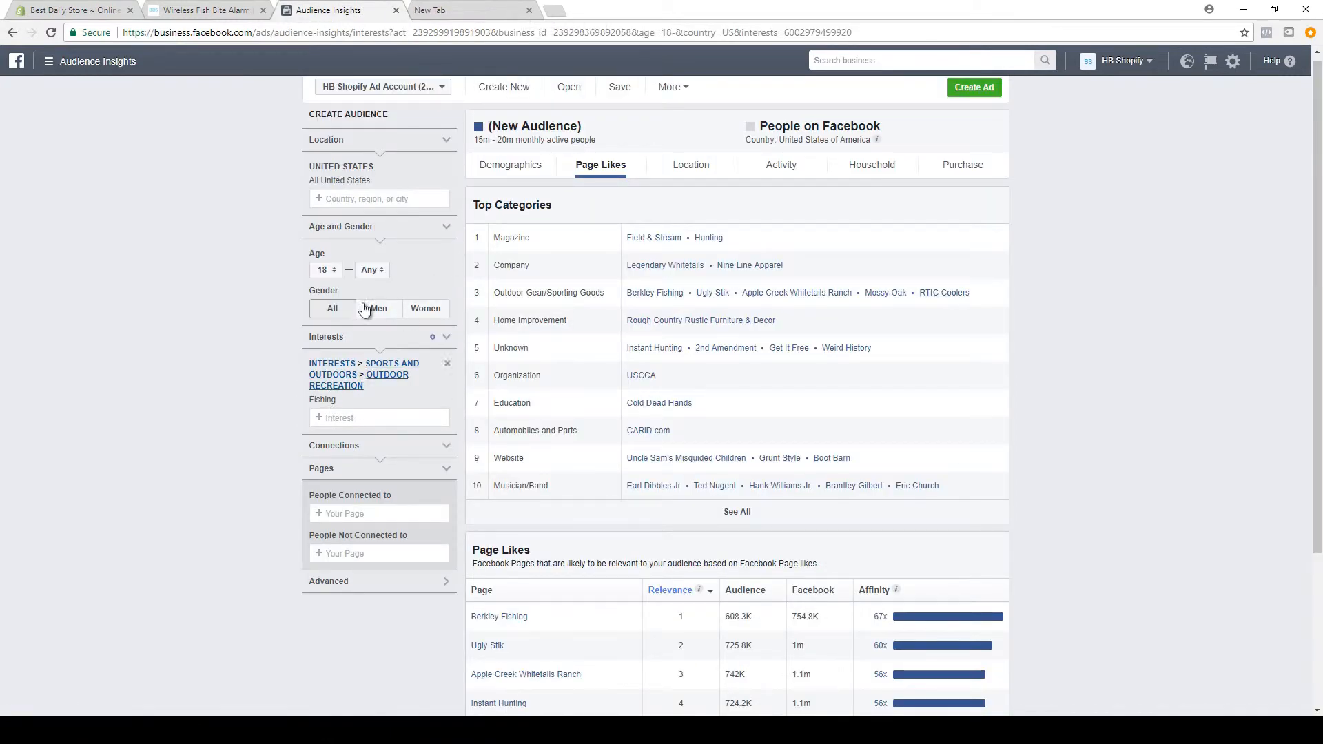
Search Google for "fishing magazines usa" in the empty browser tab.
{"action": "left_click", "coordinate": [441, 10]}
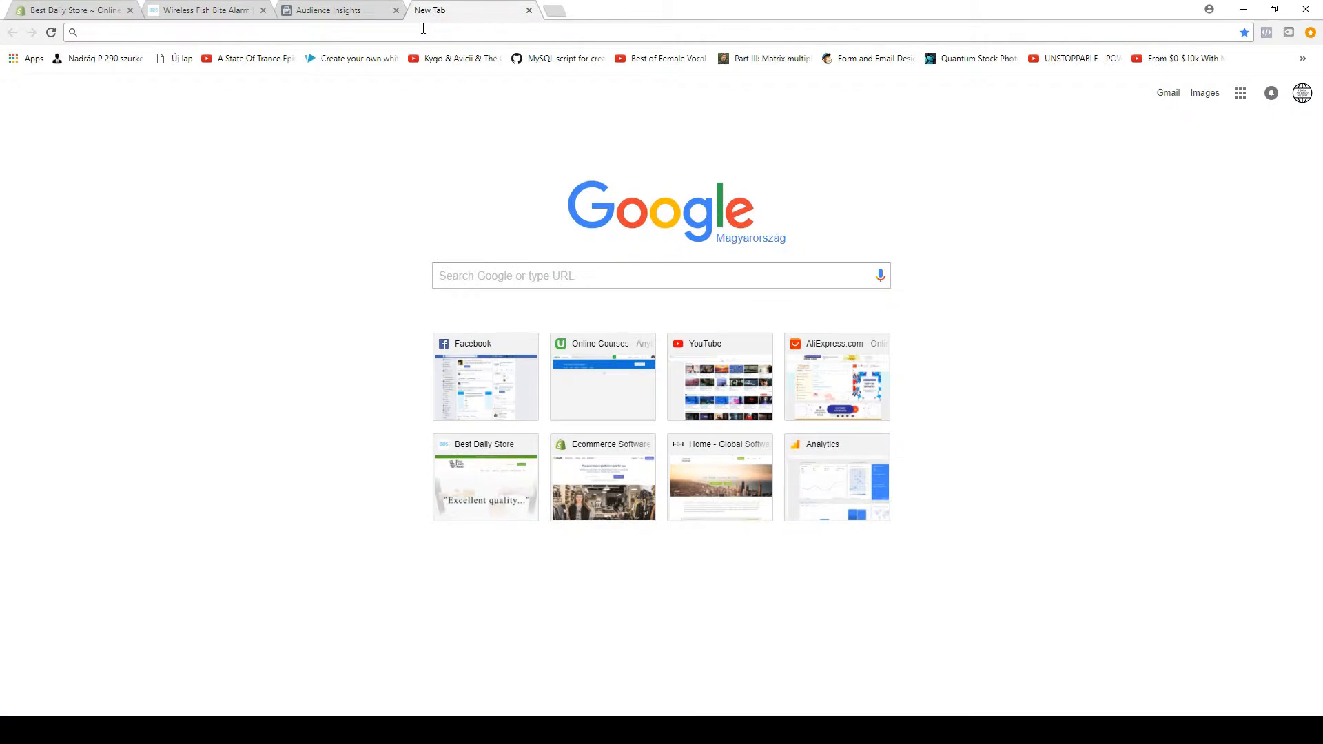
{"action": "type", "text": "fishi"}
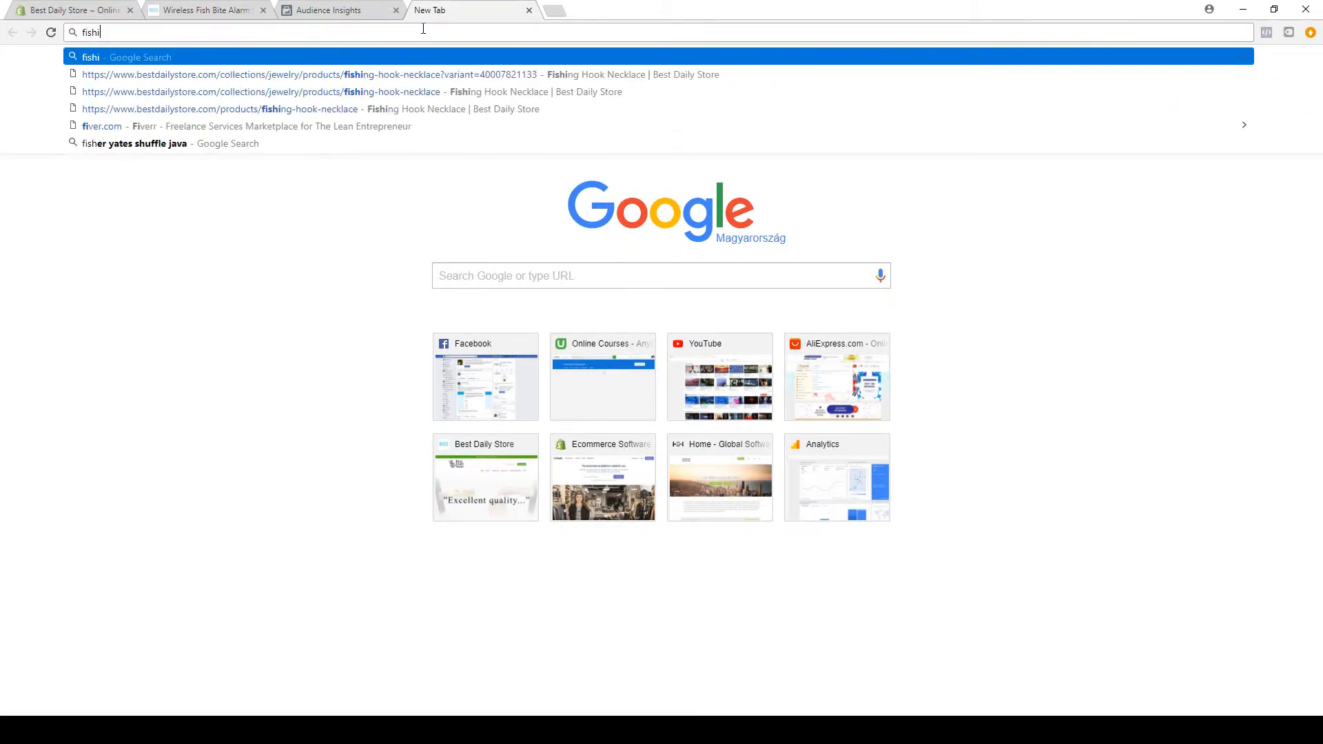
{"action": "type", "text": "ng magazines usa"}
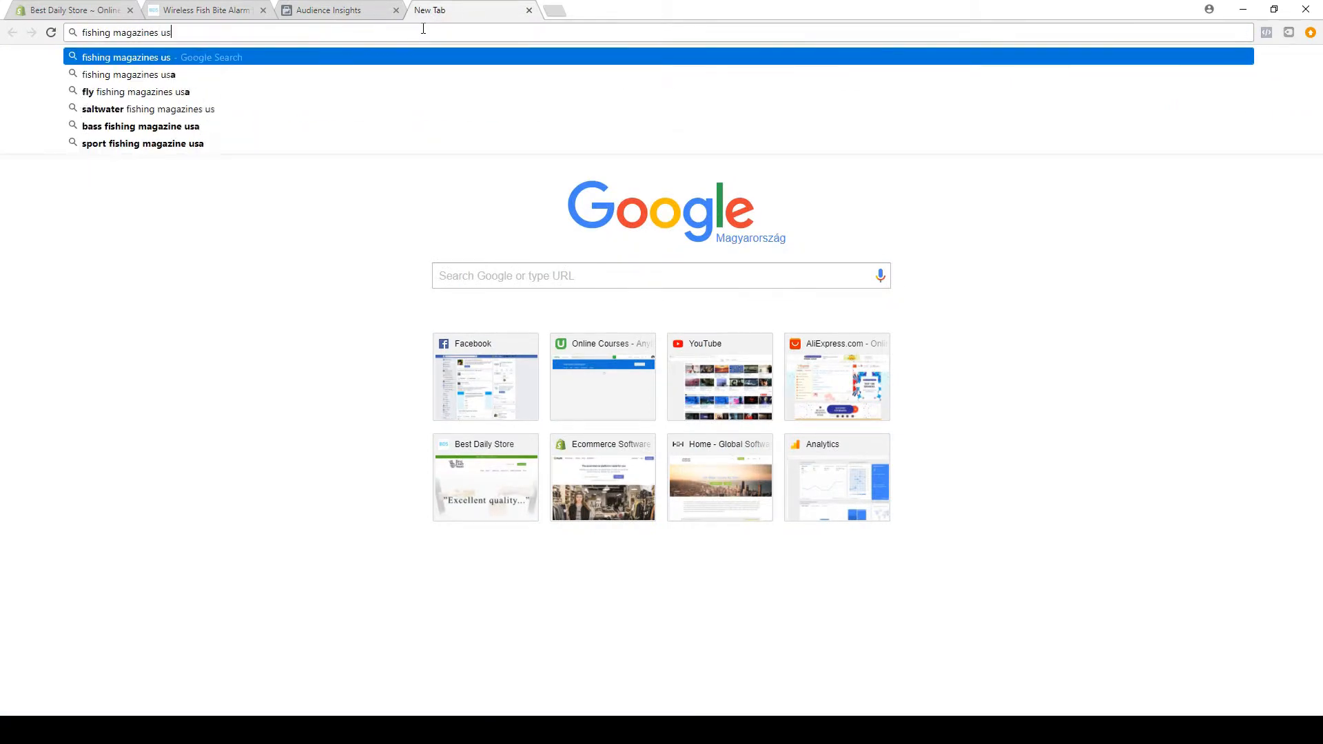
{"action": "key", "text": "Return"}
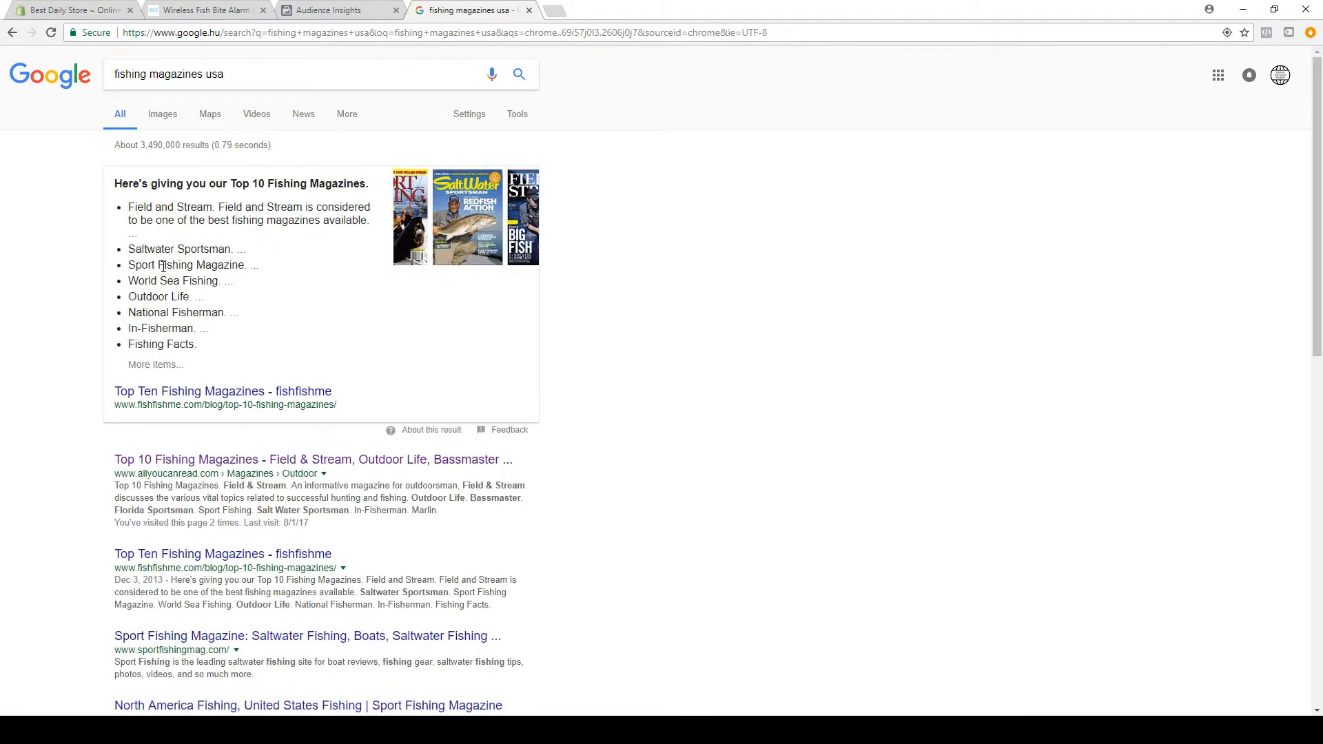
Remove the Fishing interest from the audience in Audience Insights and look up "saltwater s" among the interests.
{"action": "left_click", "coordinate": [328, 10]}
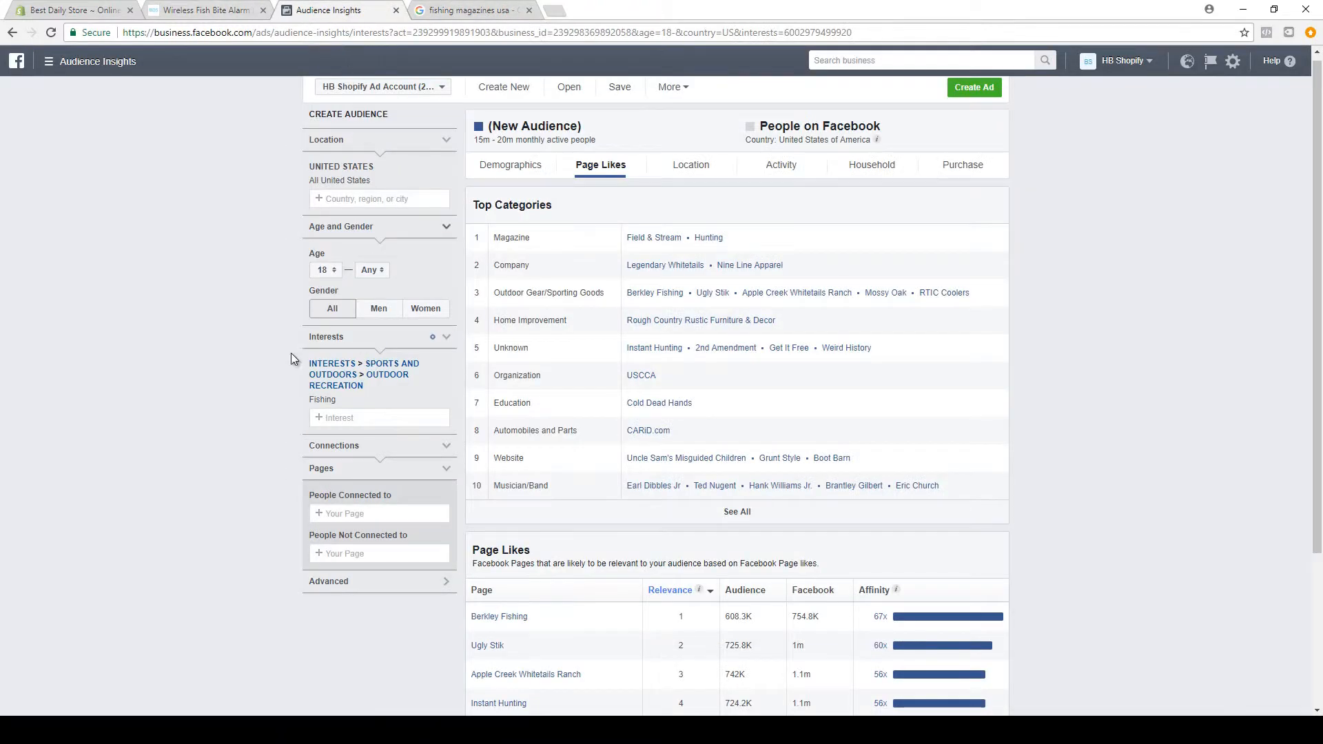
{"action": "left_click", "coordinate": [450, 403]}
{"action": "left_click", "coordinate": [378, 369]}
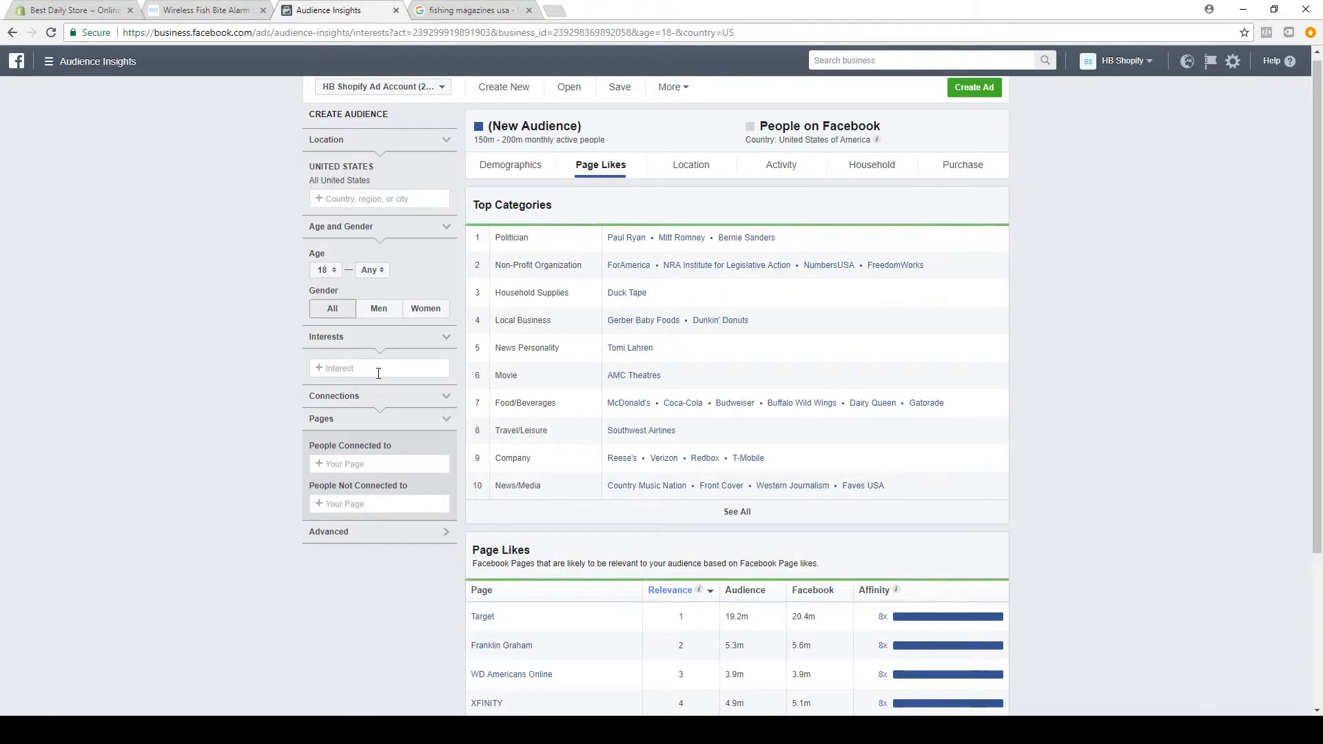
{"action": "type", "text": "saltwa"}
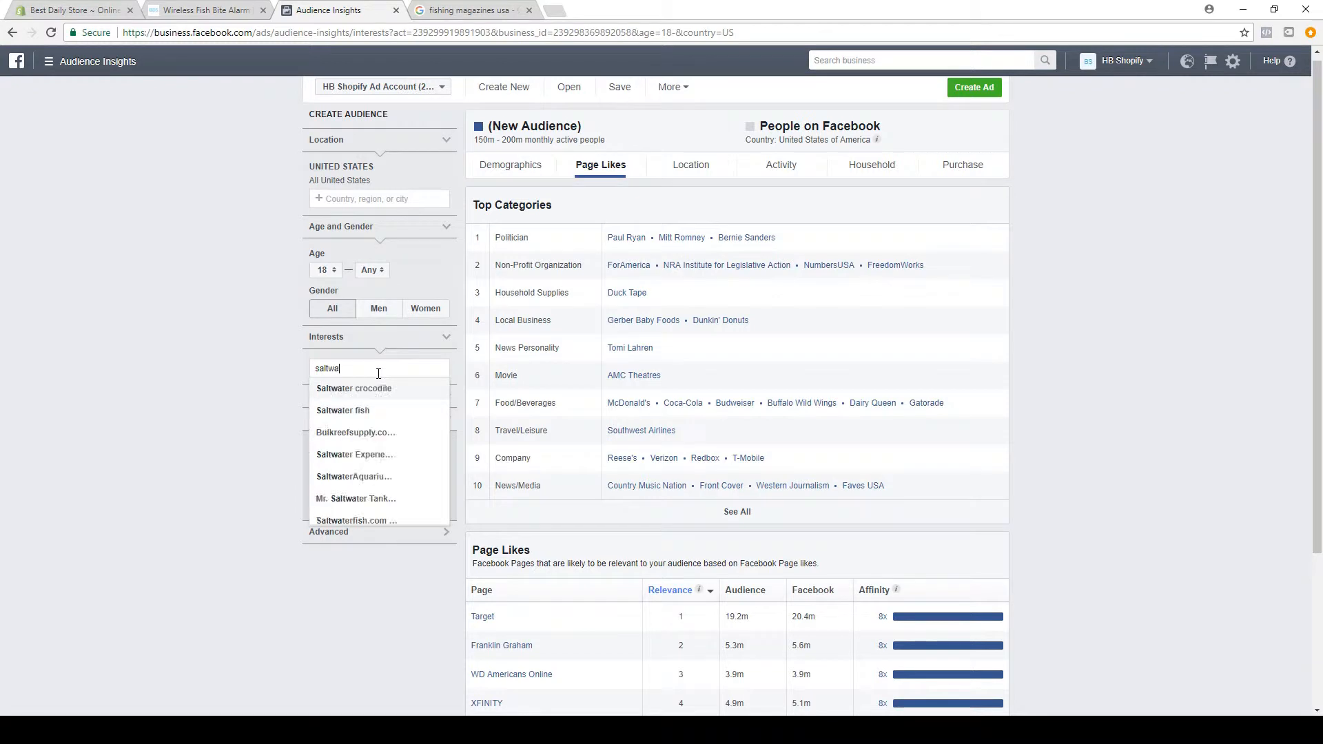
{"action": "type", "text": "ter spo"}
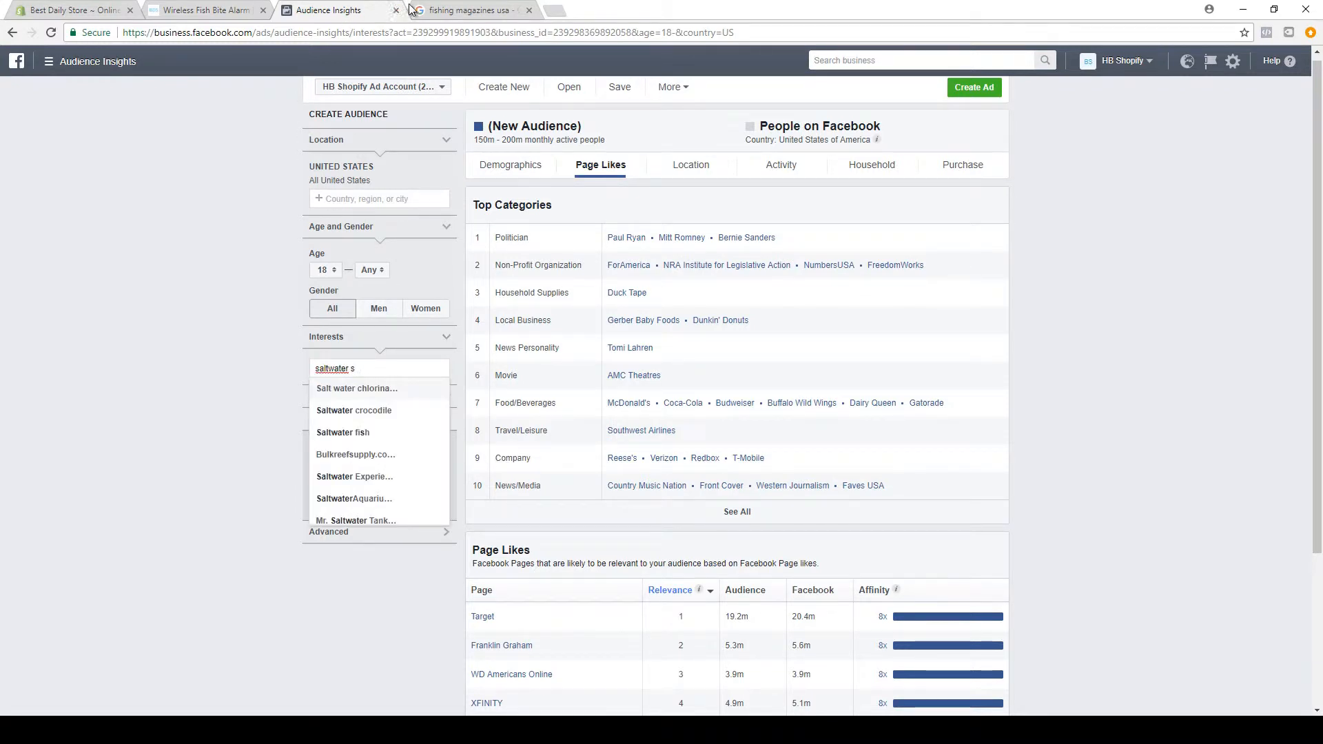
Open the allyoucanread.com Top 10 Fishing Magazines result and browse the listed magazines.
{"action": "left_click", "coordinate": [458, 9]}
{"action": "left_click", "coordinate": [201, 460]}
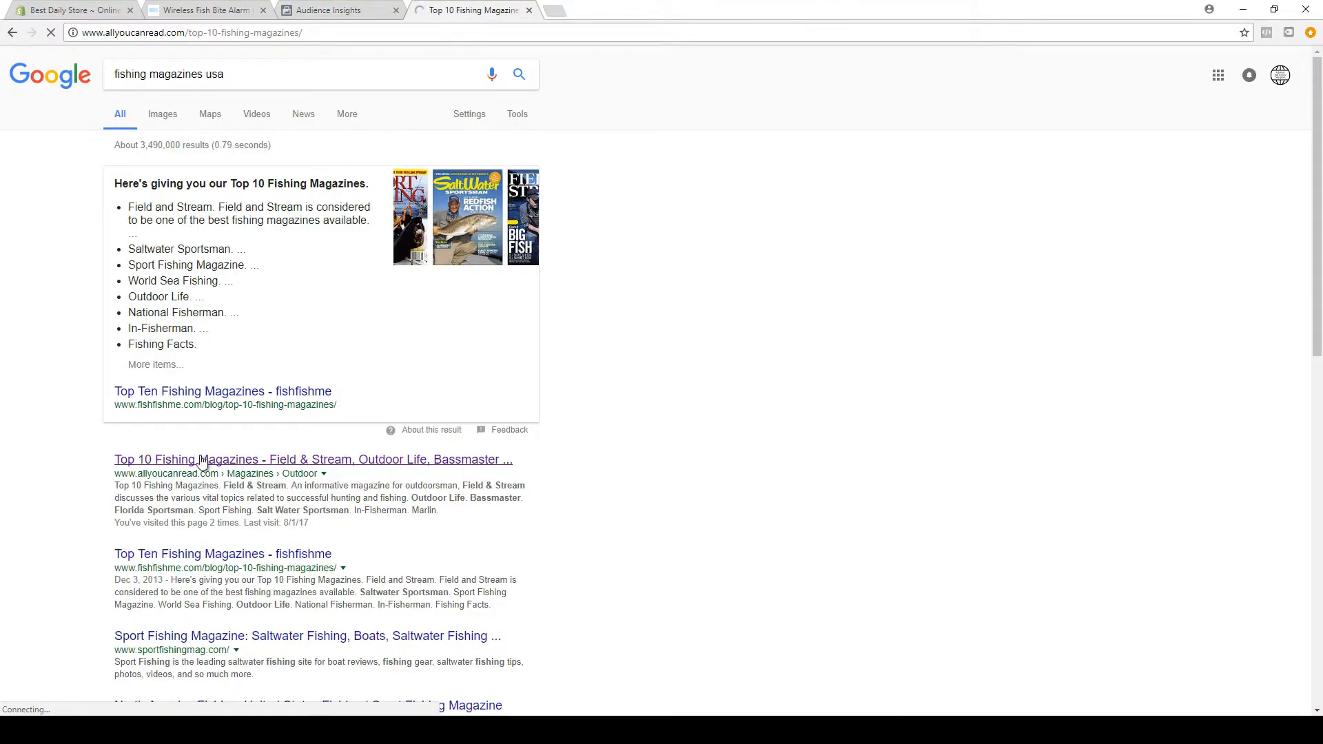
{"action": "scroll", "coordinate": [525, 319], "scroll_direction": "down", "scroll_amount": 2}
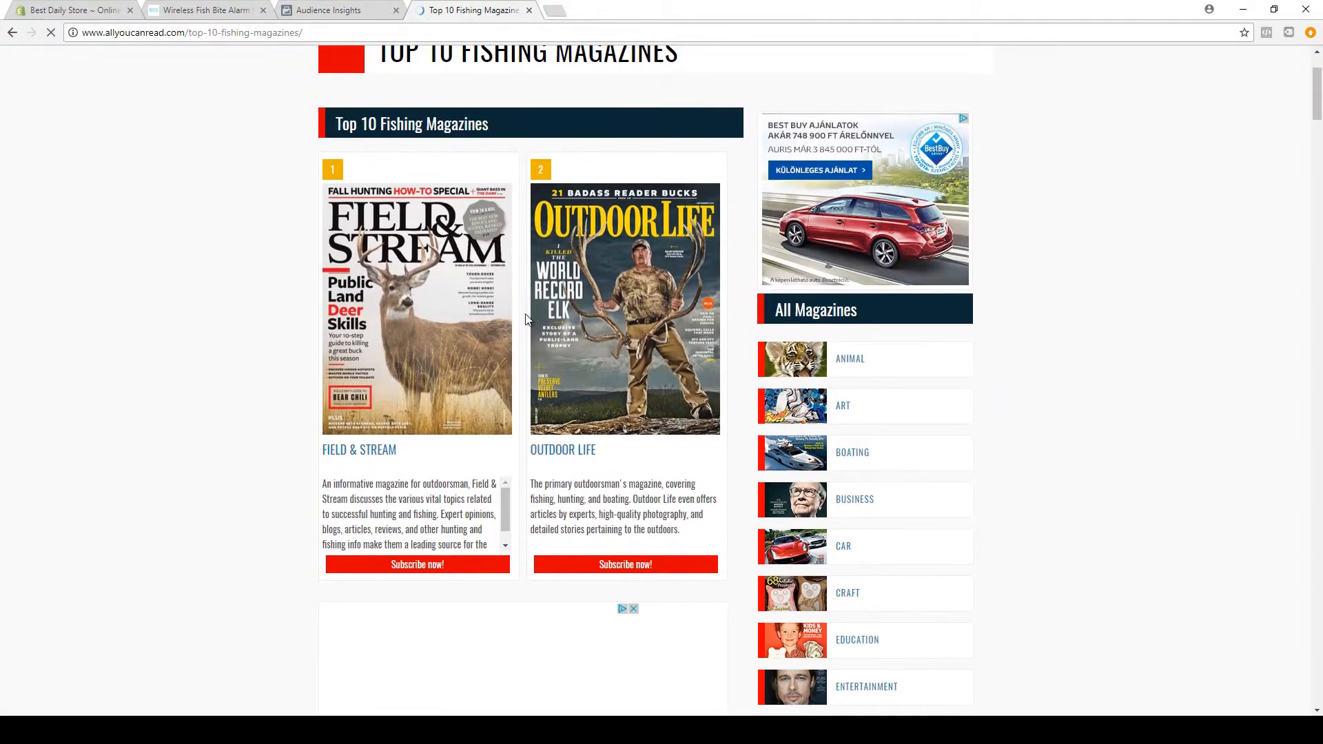
{"action": "scroll", "coordinate": [577, 405], "scroll_direction": "down", "scroll_amount": 10}
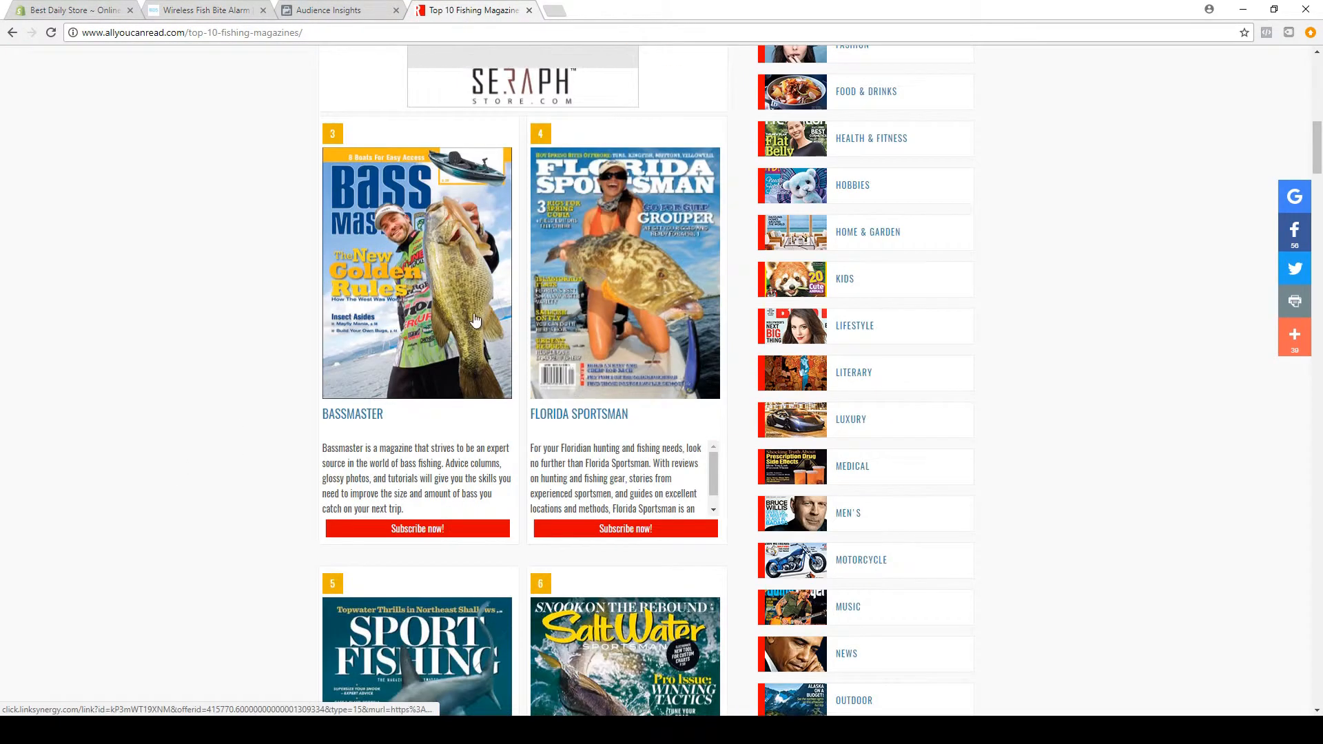
Look up "bass mas" in the Audience Insights interests and add Bass Masters Classic: Pro Edition.
{"action": "left_click", "coordinate": [346, 8]}
{"action": "left_click", "coordinate": [341, 371]}
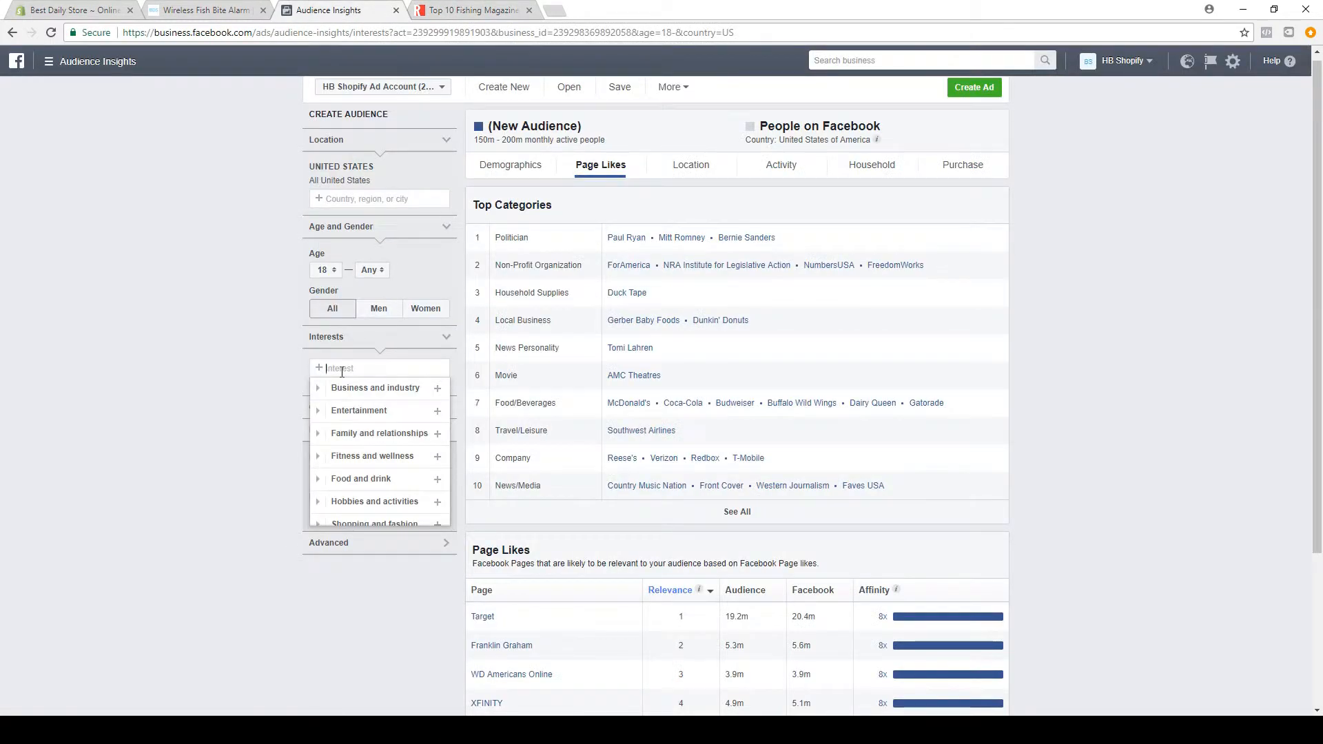
{"action": "type", "text": "bass mas"}
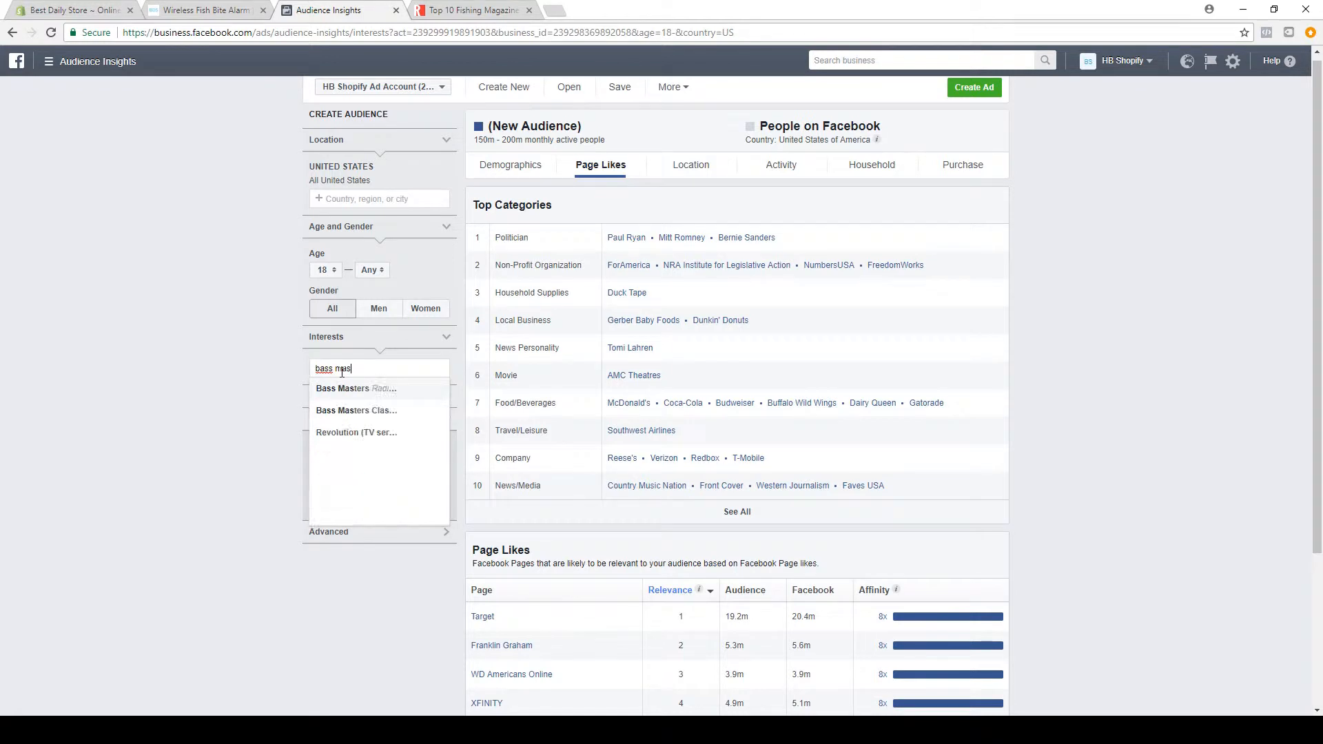
{"action": "left_click", "coordinate": [357, 410]}
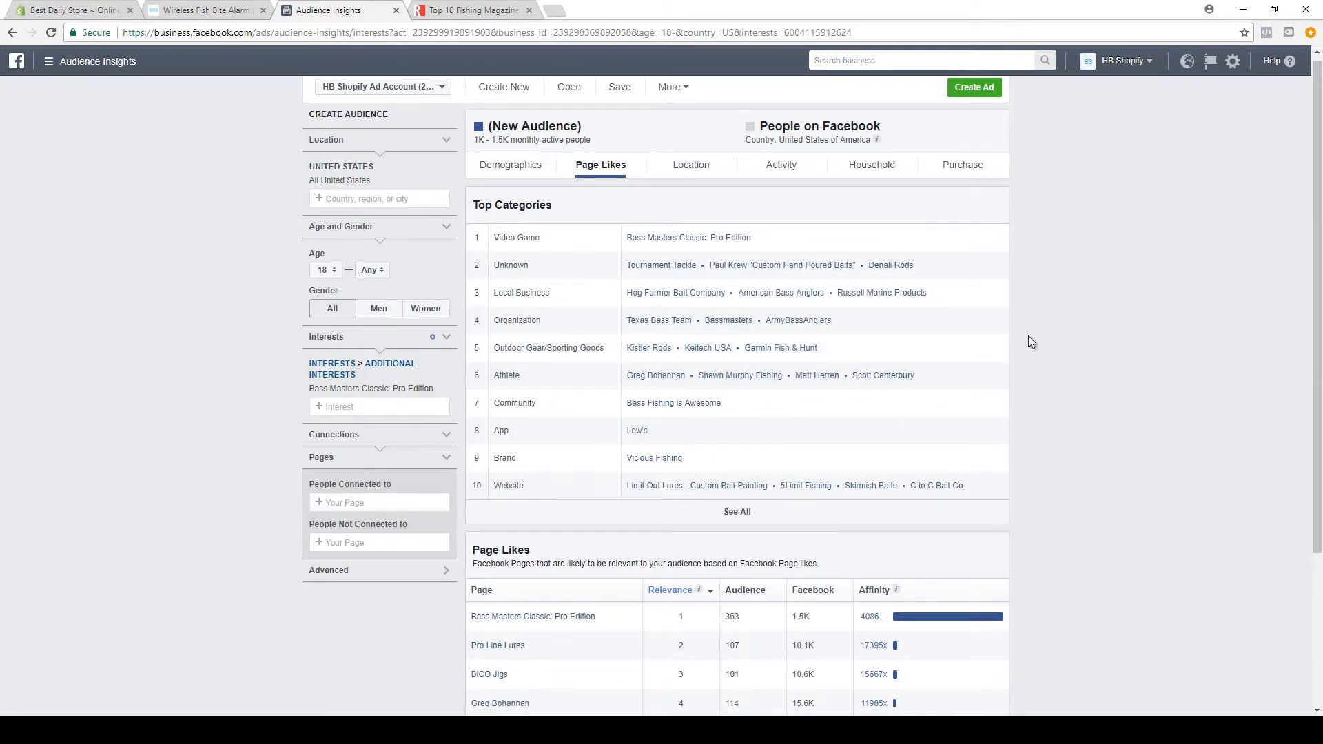
Examine the Pro Line Lures page from the Page Likes list, closing the magazine article and returning to Audience Insights.
{"action": "scroll", "coordinate": [627, 413], "scroll_direction": "down", "scroll_amount": 3}
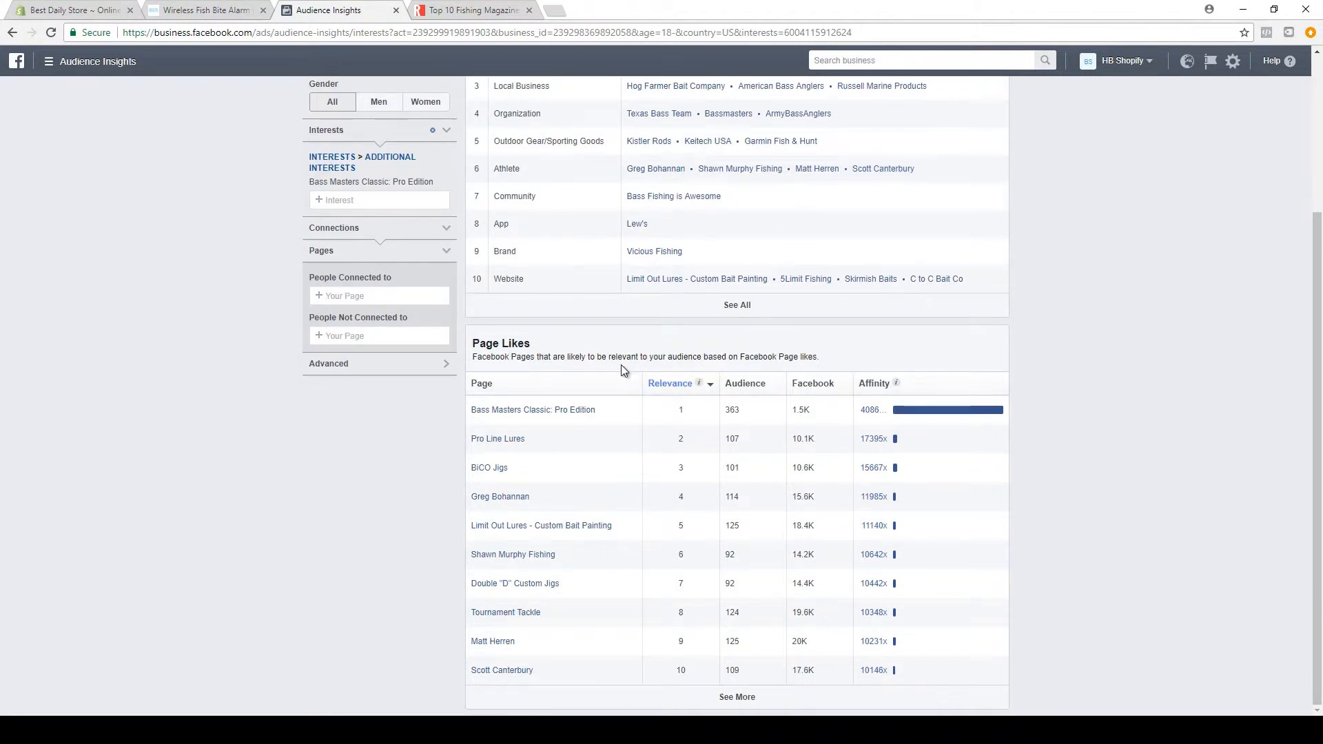
{"action": "left_click", "coordinate": [489, 438]}
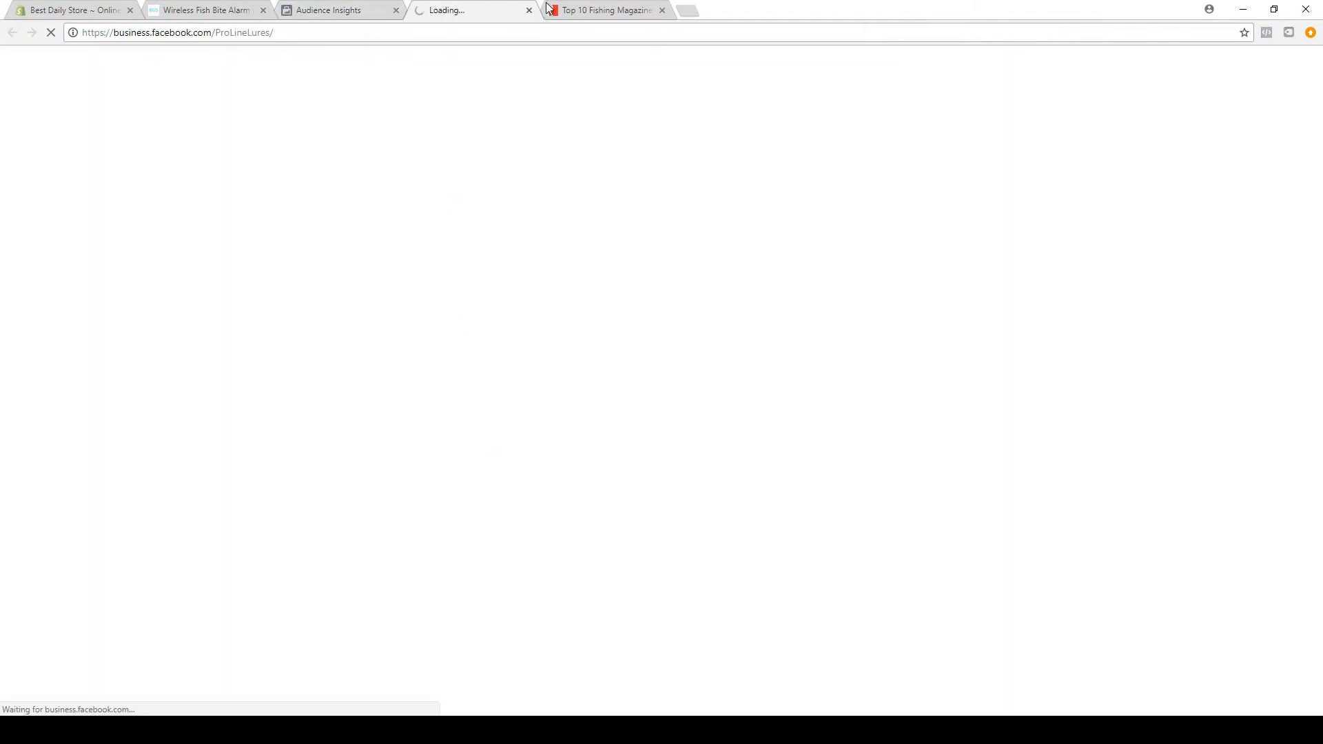
{"action": "middle_click", "coordinate": [576, 6]}
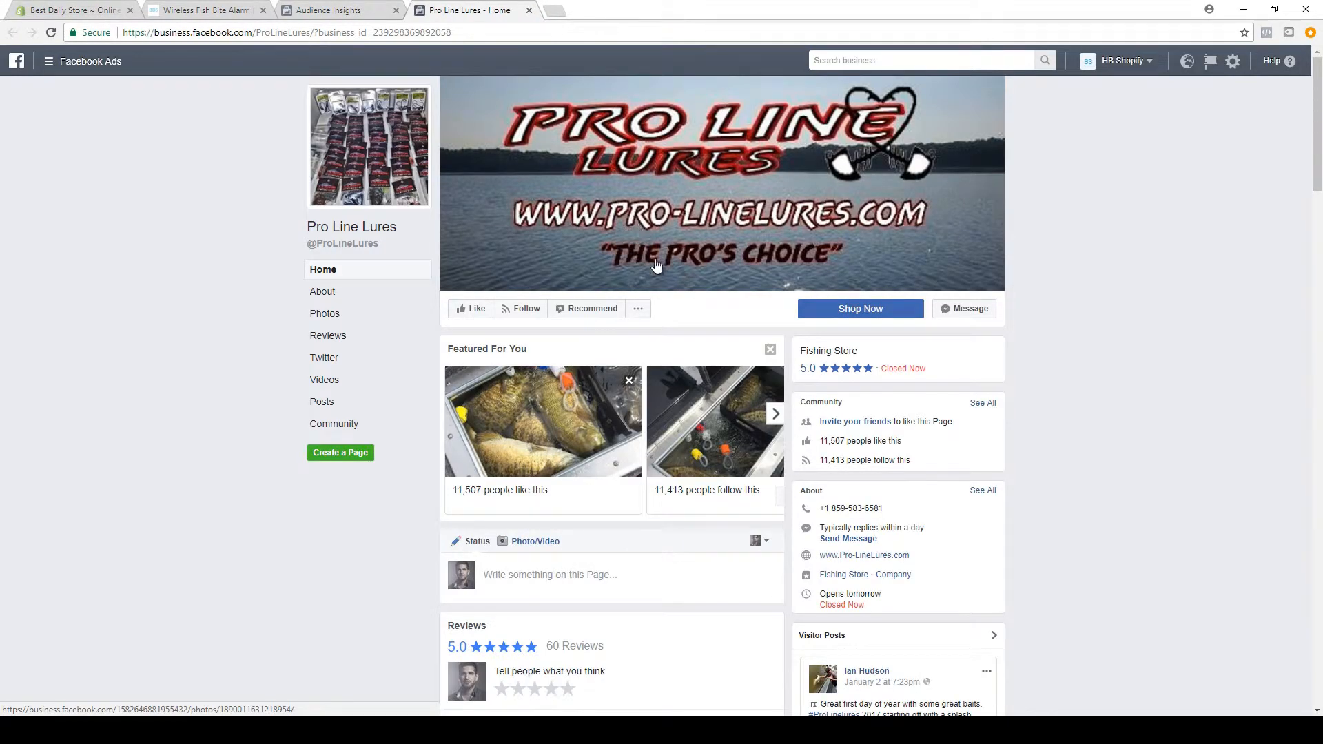
{"action": "scroll", "coordinate": [723, 295], "scroll_direction": "down", "scroll_amount": 5}
{"action": "scroll", "coordinate": [565, 266], "scroll_direction": "up", "scroll_amount": 5}
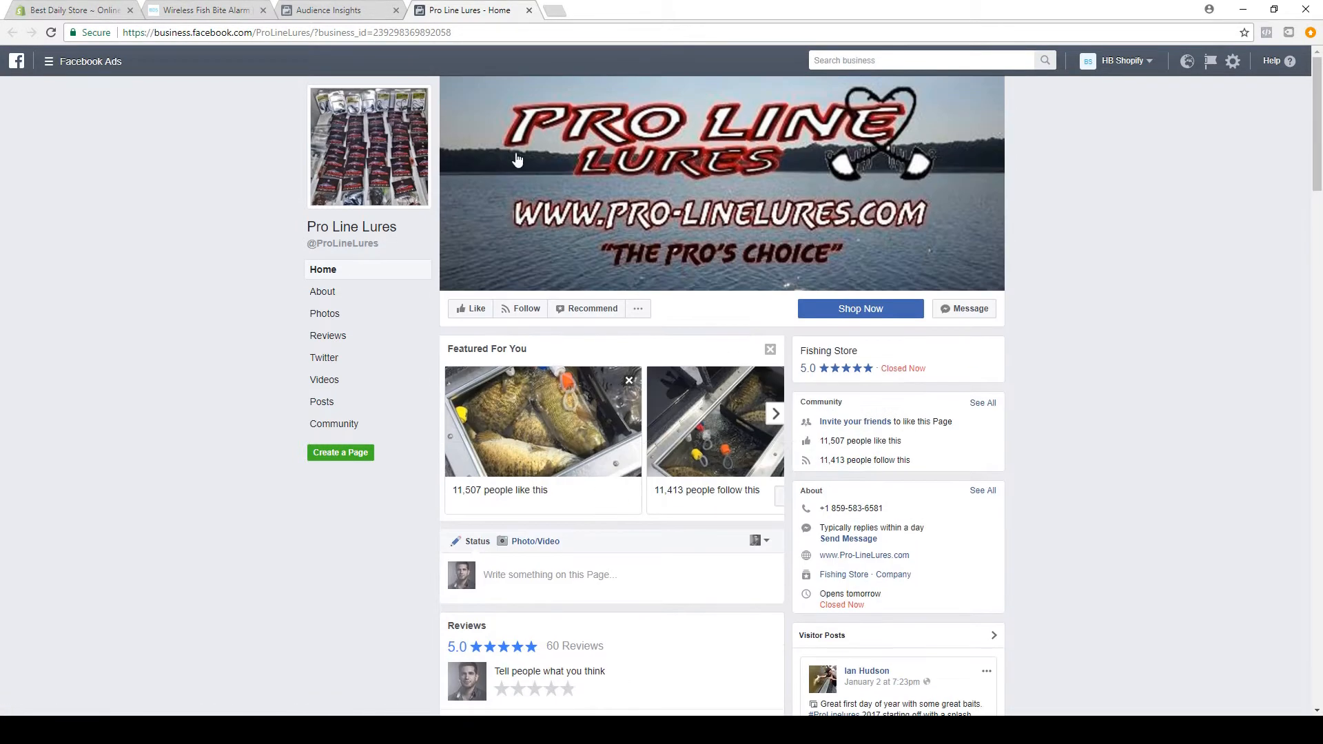
{"action": "left_click", "coordinate": [337, 10]}
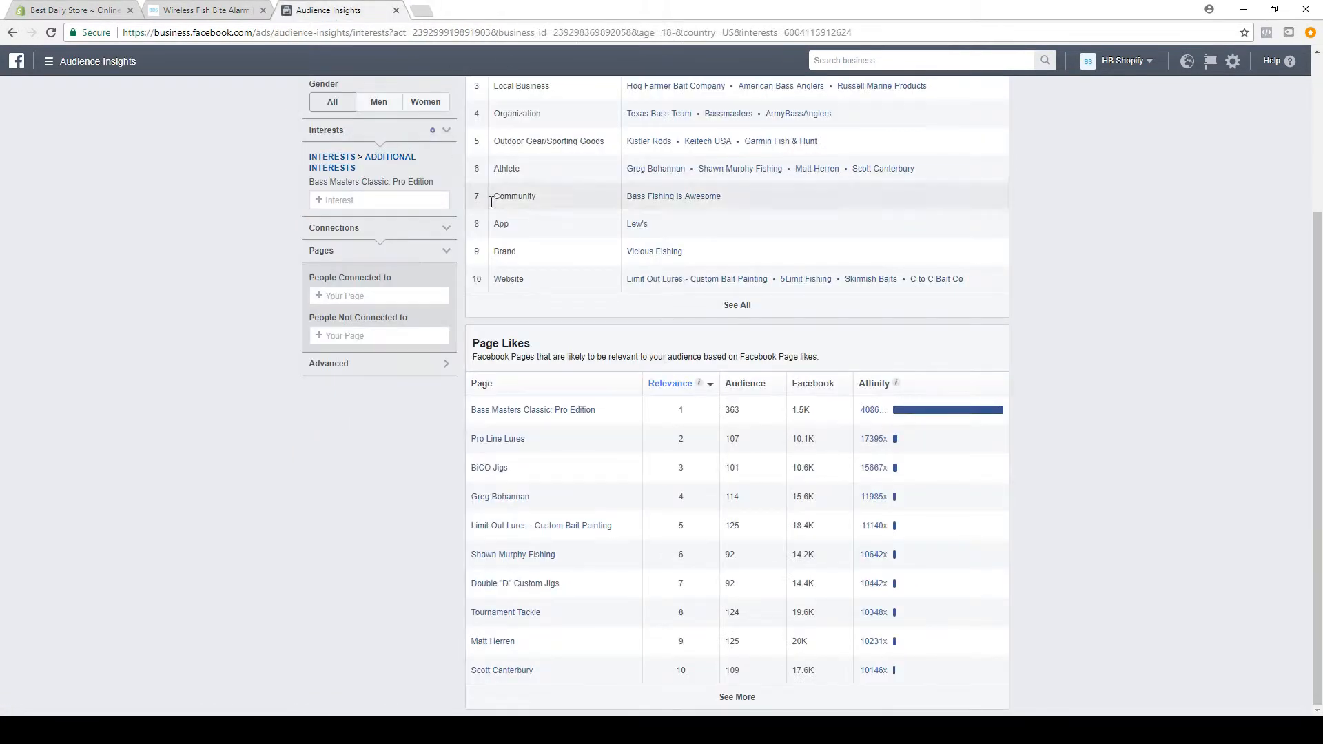
Check the BiCO Jigs page from the Page Likes list and close it.
{"action": "left_click", "coordinate": [487, 464]}
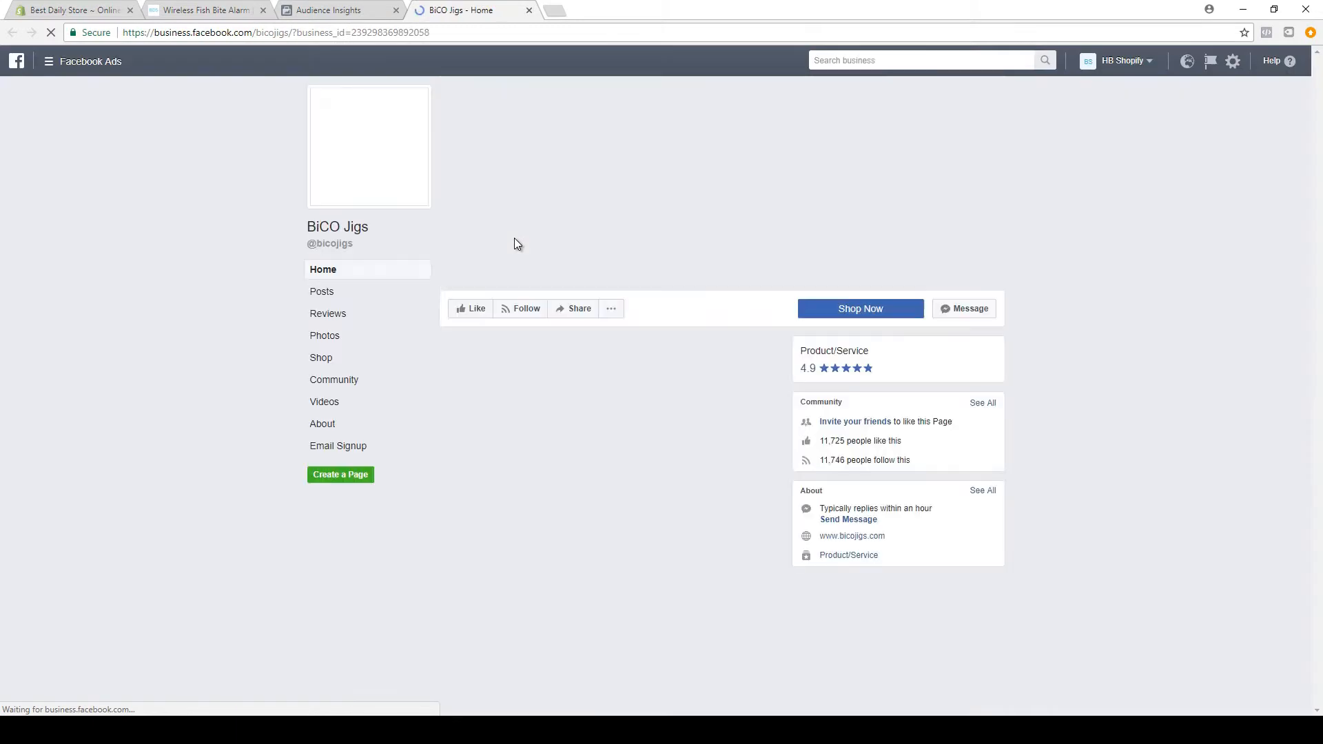
{"action": "scroll", "coordinate": [504, 274], "scroll_direction": "down", "scroll_amount": 3}
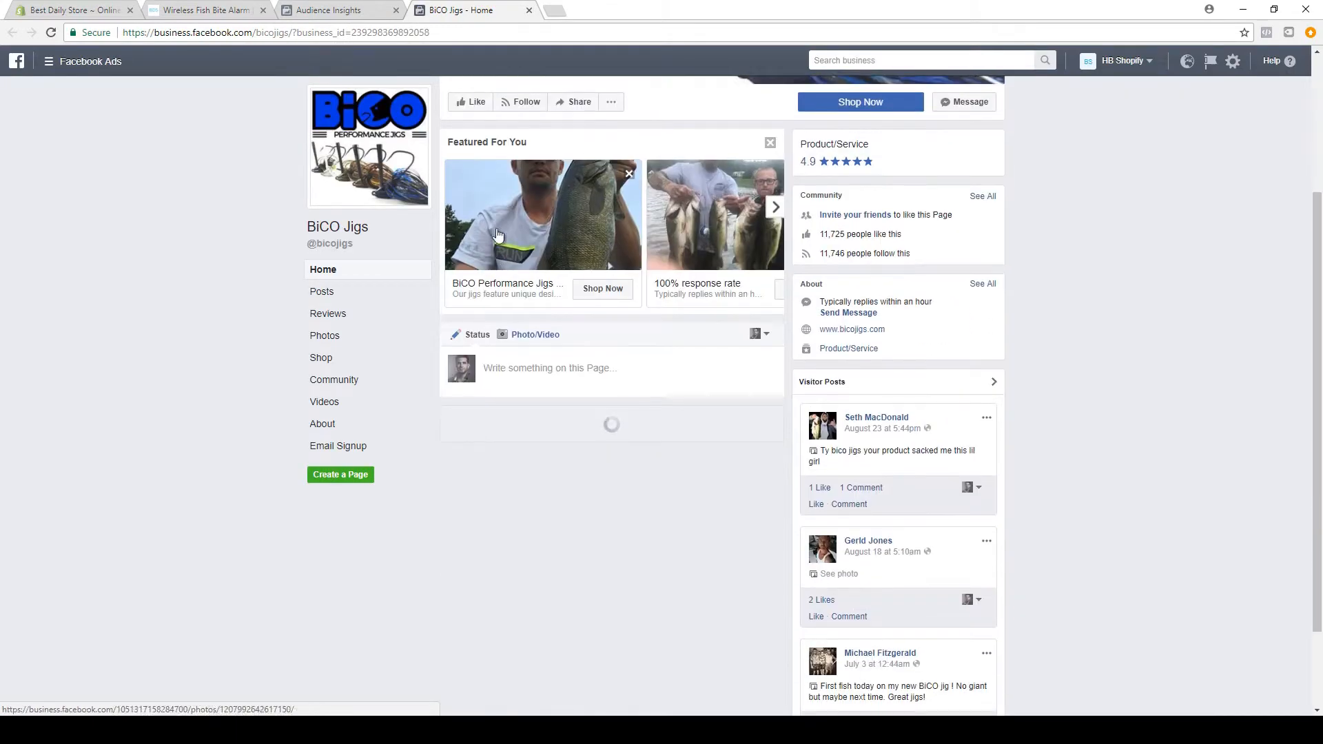
{"action": "key", "text": "ctrl+w"}
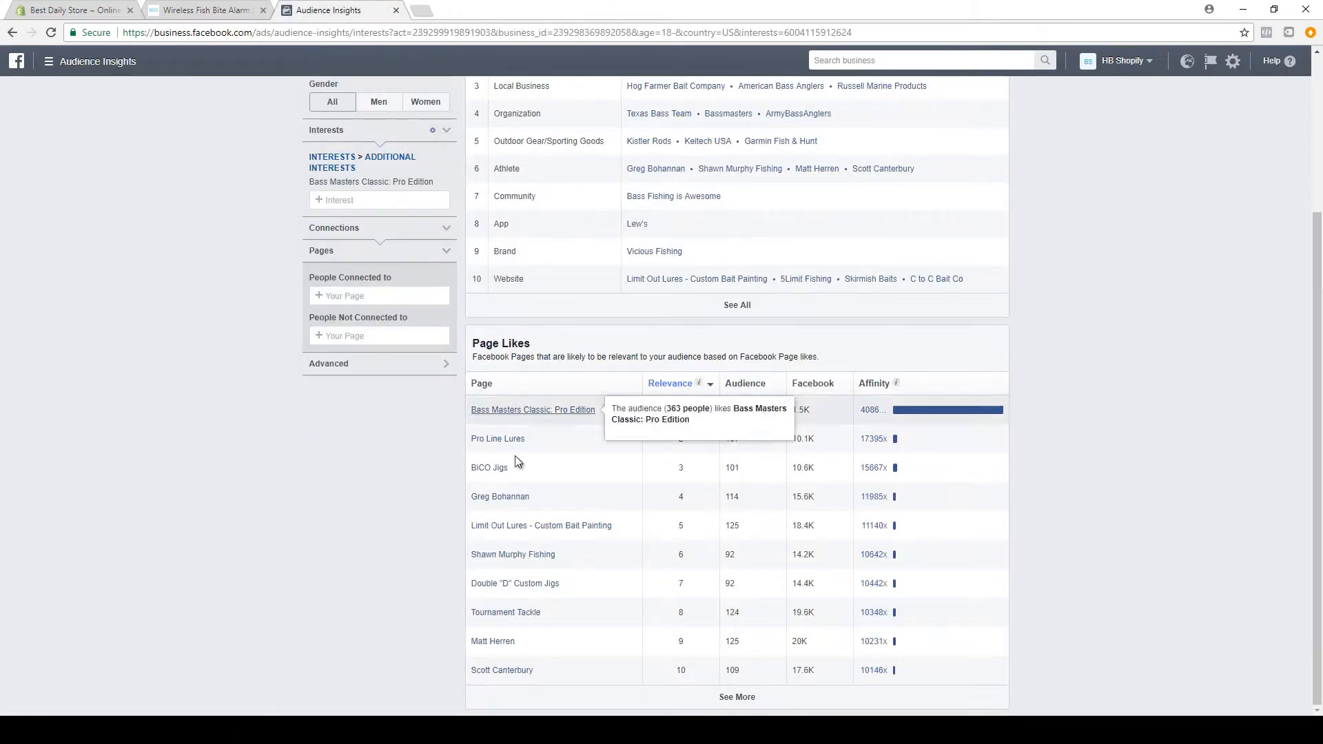
Check the posts on the Greg Bohannan page from the Page Likes list and close it.
{"action": "left_click", "coordinate": [501, 496]}
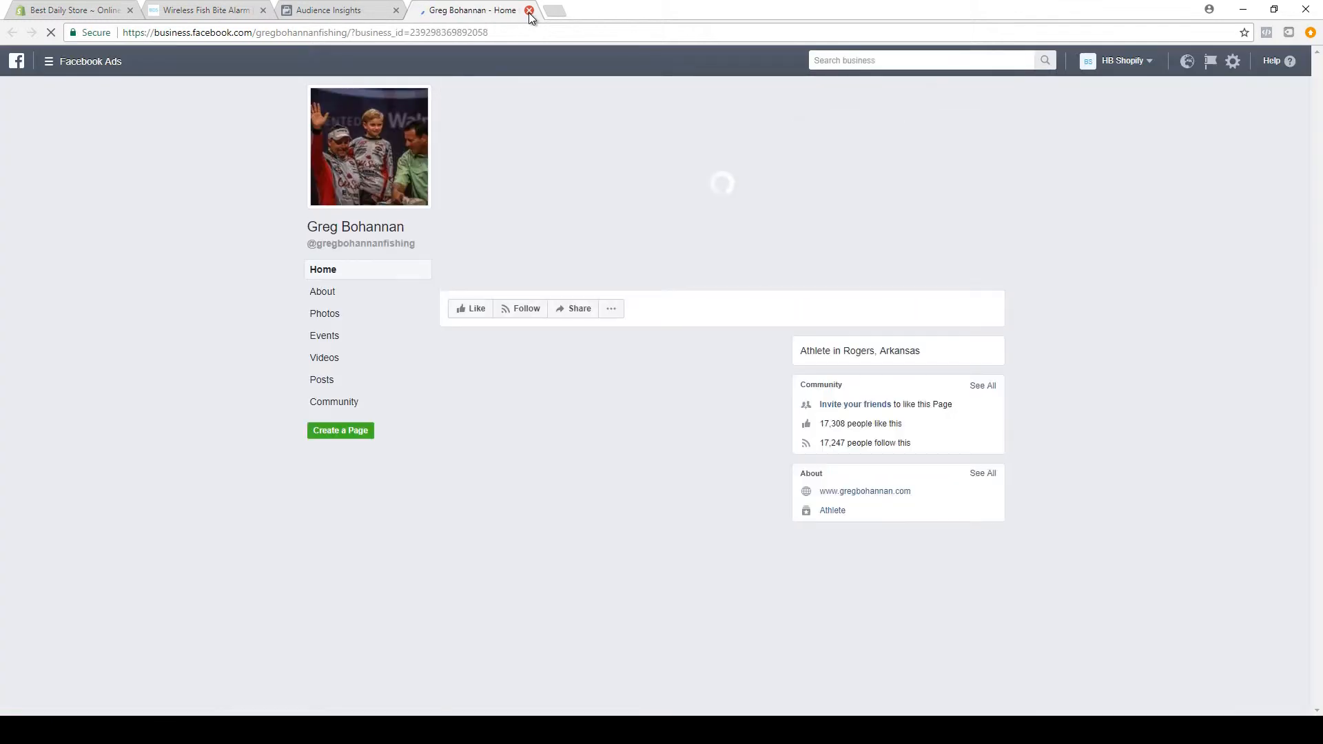
{"action": "scroll", "coordinate": [540, 413], "scroll_direction": "down", "scroll_amount": 10}
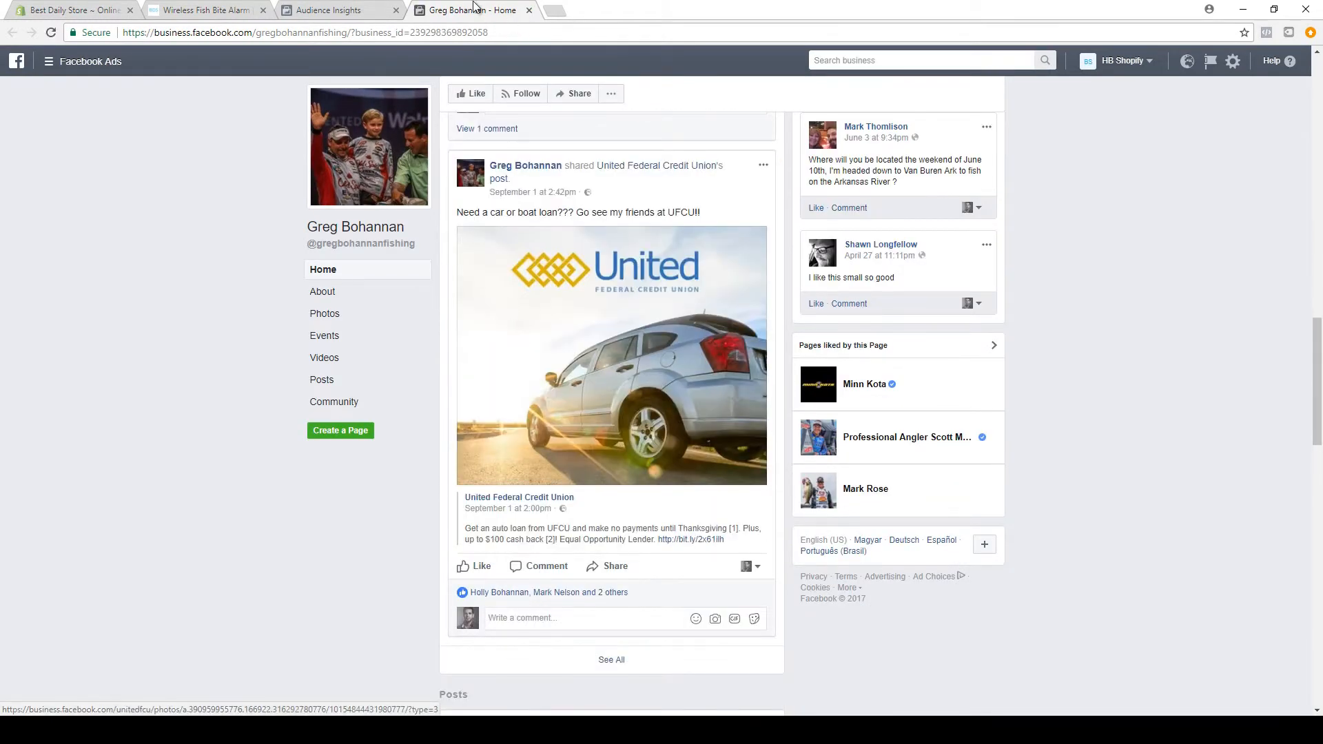
{"action": "key", "text": "ctrl+w"}
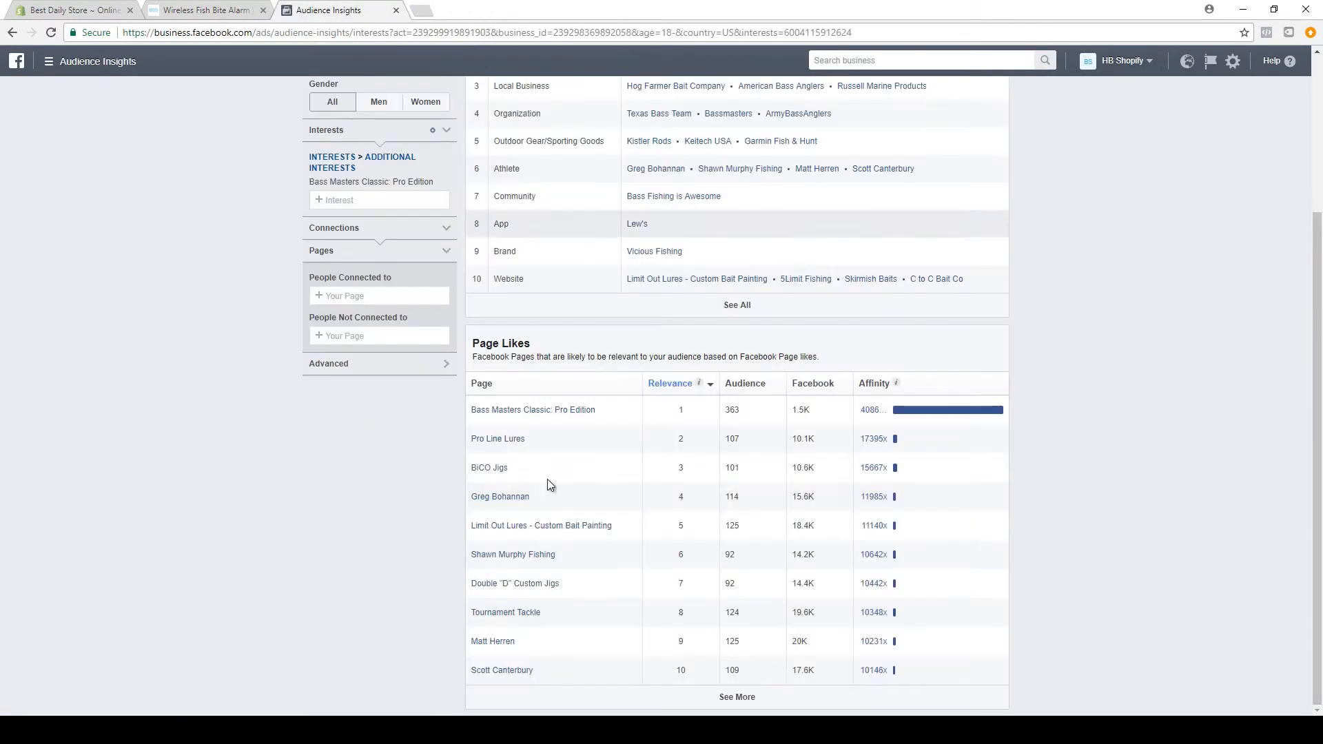
Look through the Scott Canterbury page from the Page Likes list and close it.
{"action": "left_click", "coordinate": [501, 672]}
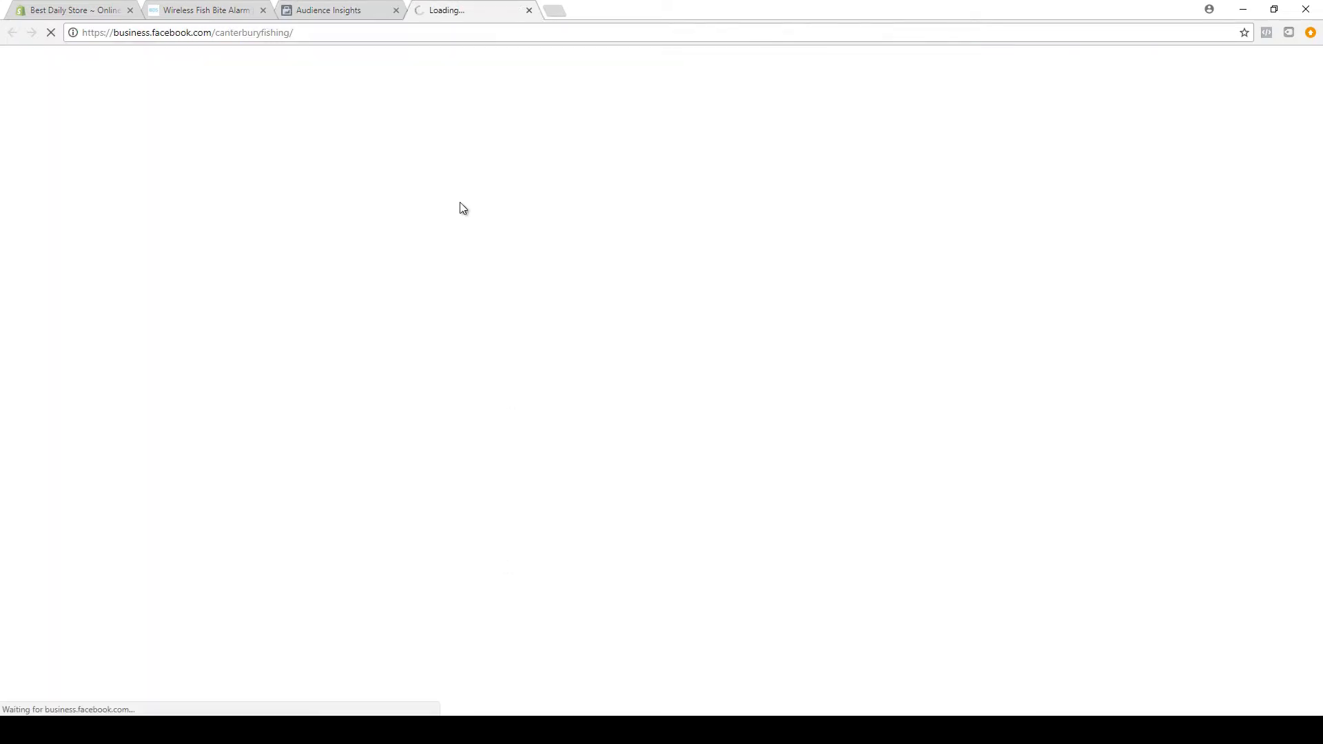
{"action": "scroll", "coordinate": [697, 245], "scroll_direction": "down", "scroll_amount": 2}
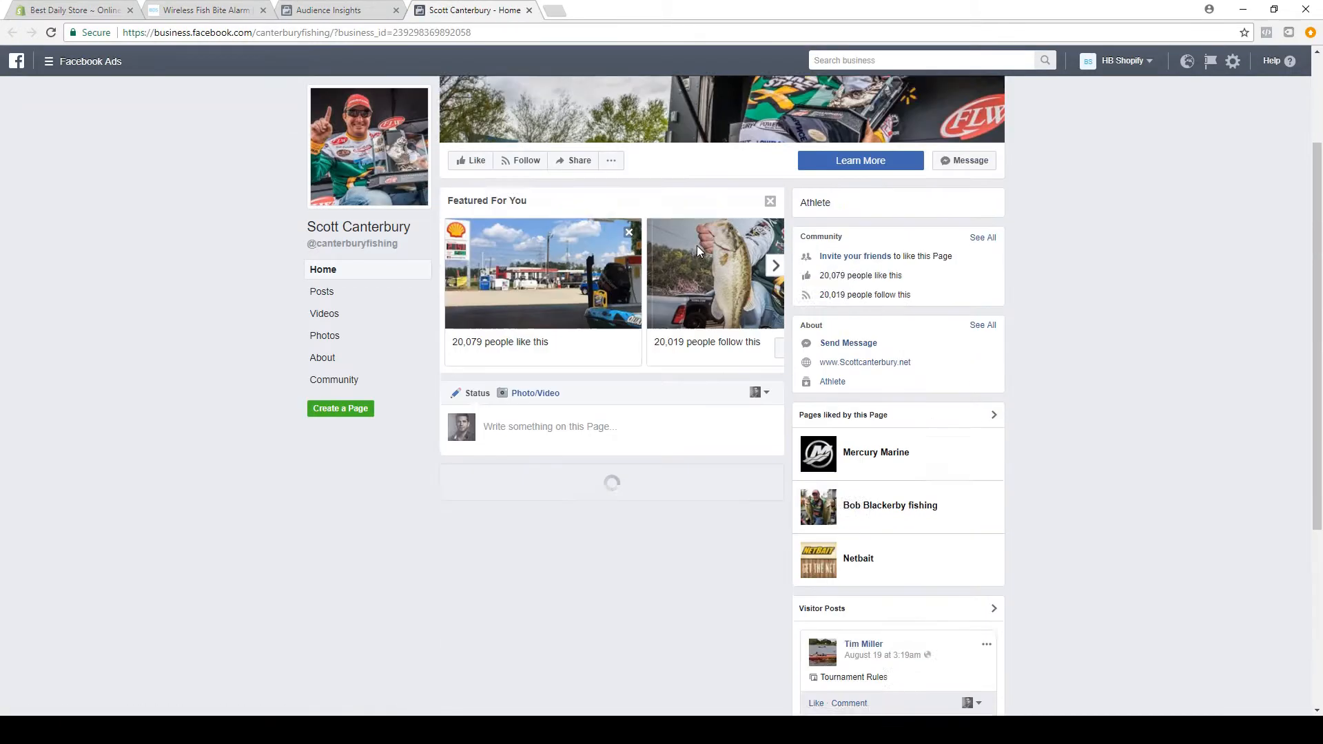
{"action": "scroll", "coordinate": [673, 354], "scroll_direction": "up", "scroll_amount": 1}
{"action": "scroll", "coordinate": [673, 354], "scroll_direction": "down", "scroll_amount": 5}
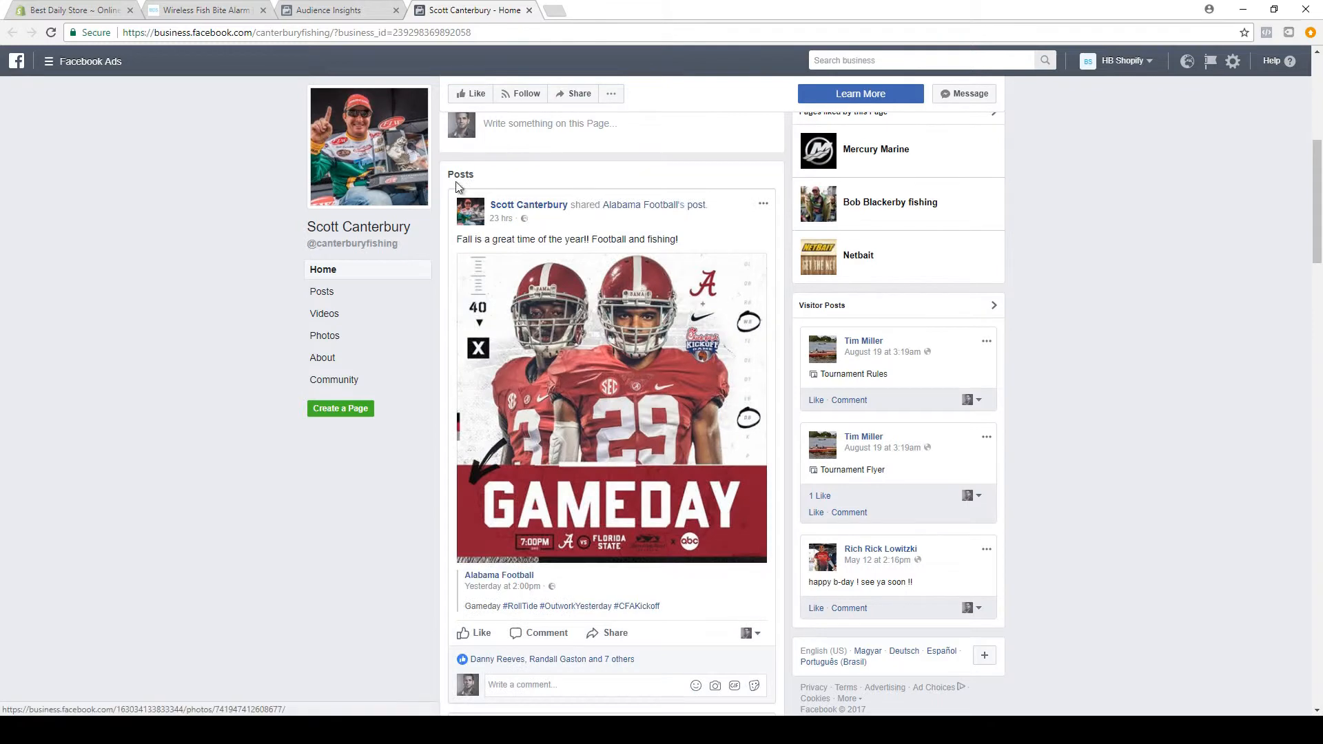
{"action": "scroll", "coordinate": [620, 288], "scroll_direction": "down", "scroll_amount": 10}
{"action": "key", "text": "ctrl+w"}
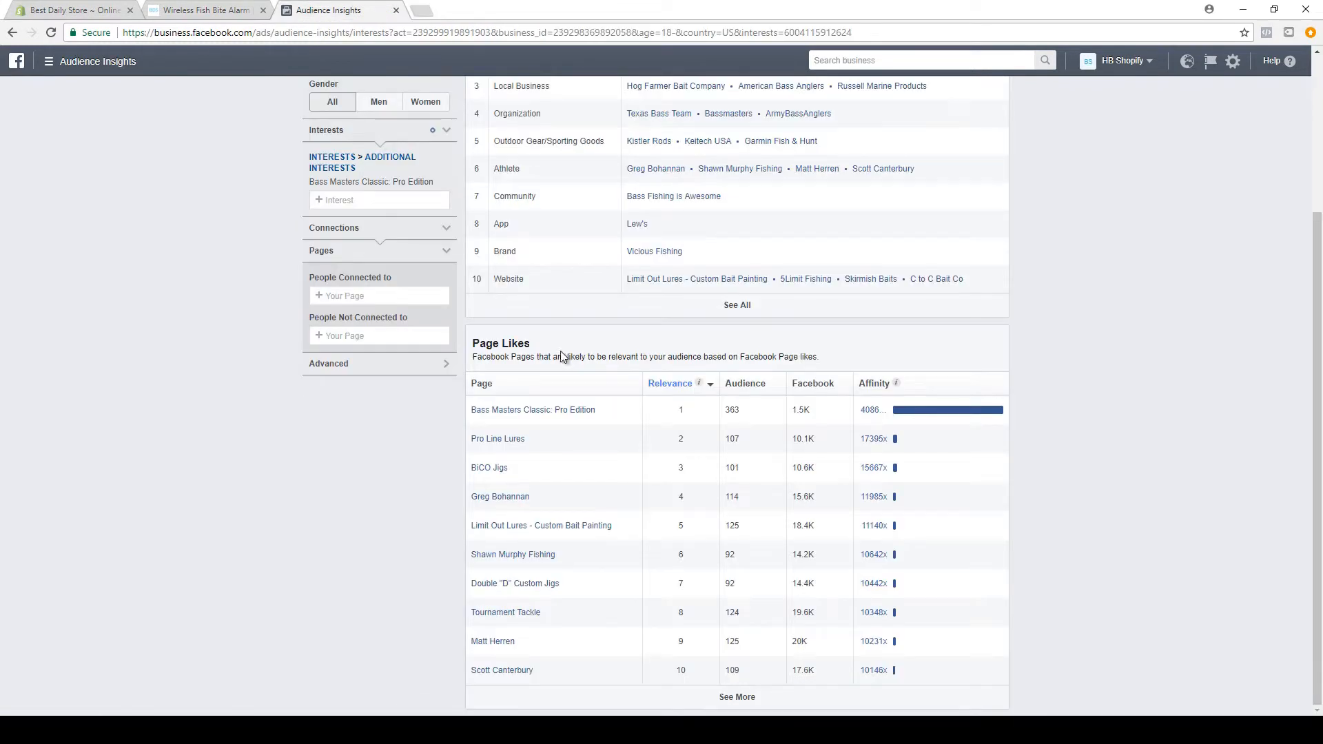
Check the Vicious Fishing brand page from the Top Categories list and close it.
{"action": "scroll", "coordinate": [606, 427], "scroll_direction": "up", "scroll_amount": 3}
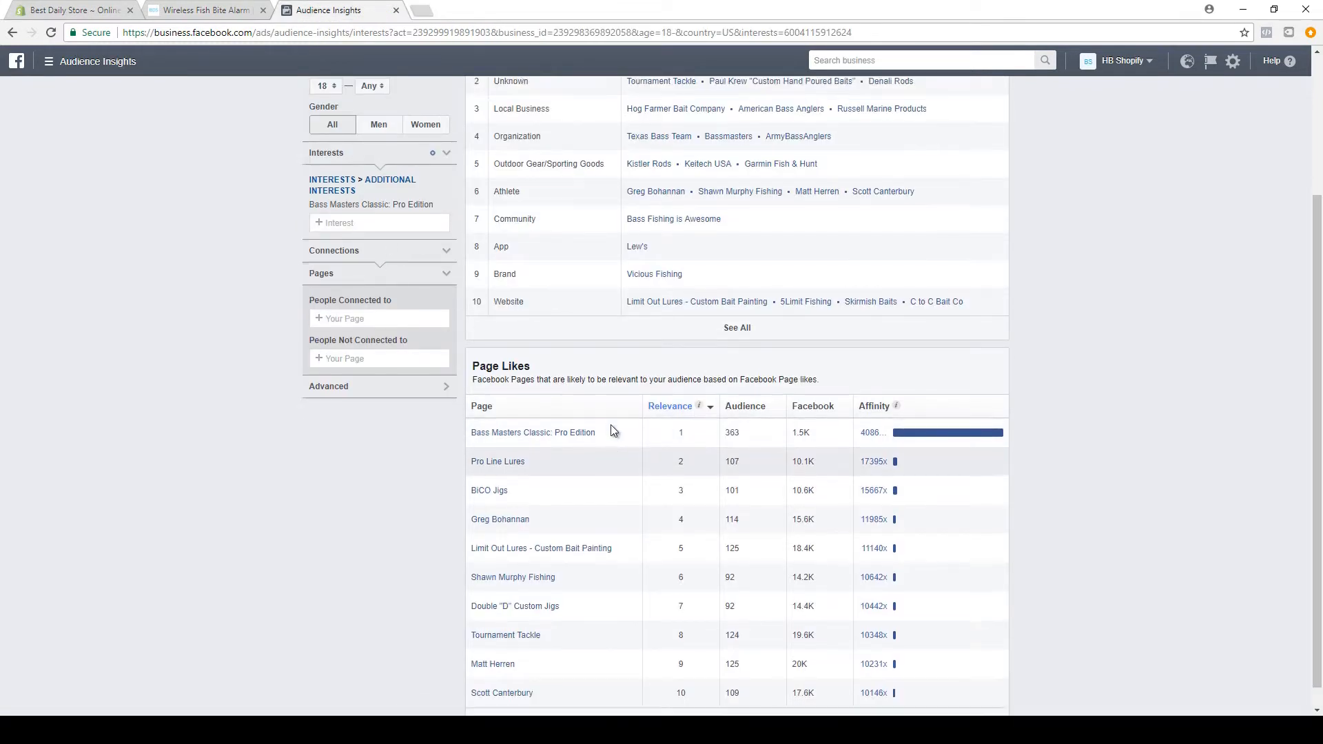
{"action": "mouse_move", "coordinate": [376, 396]}
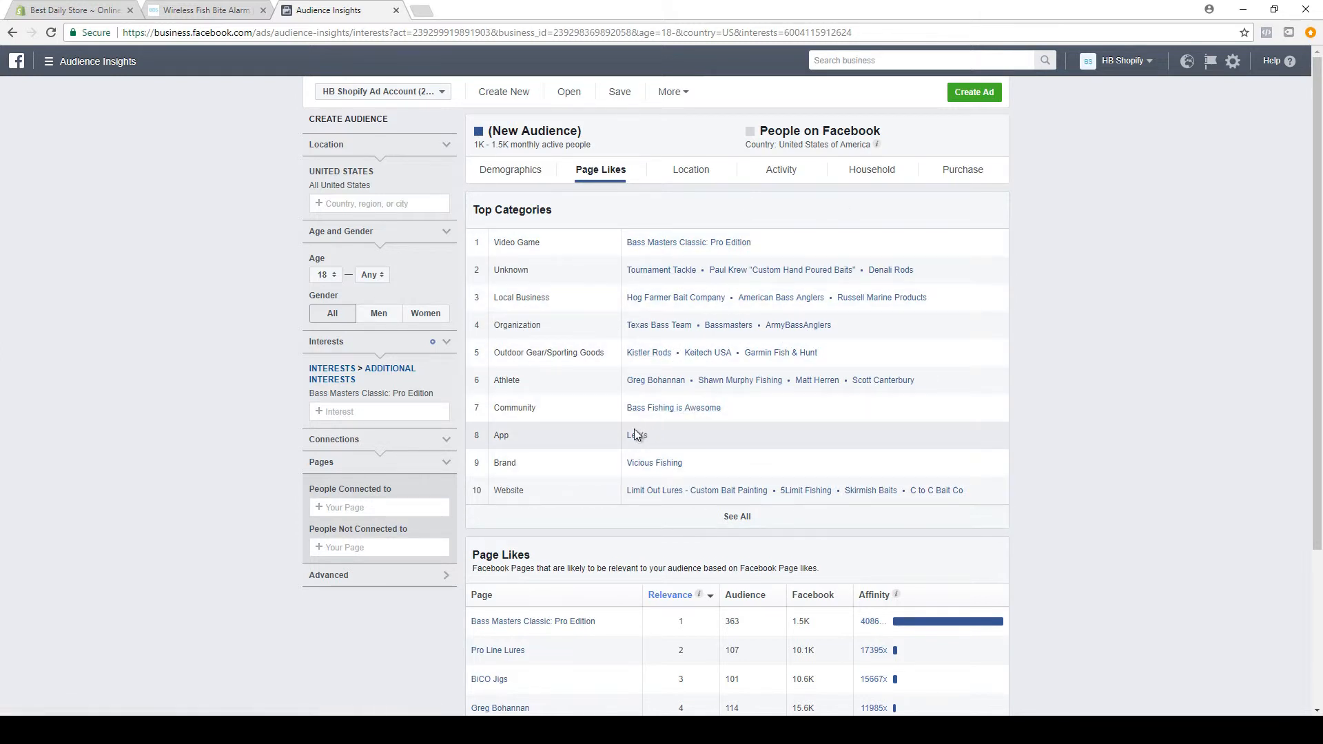
{"action": "left_click", "coordinate": [644, 463]}
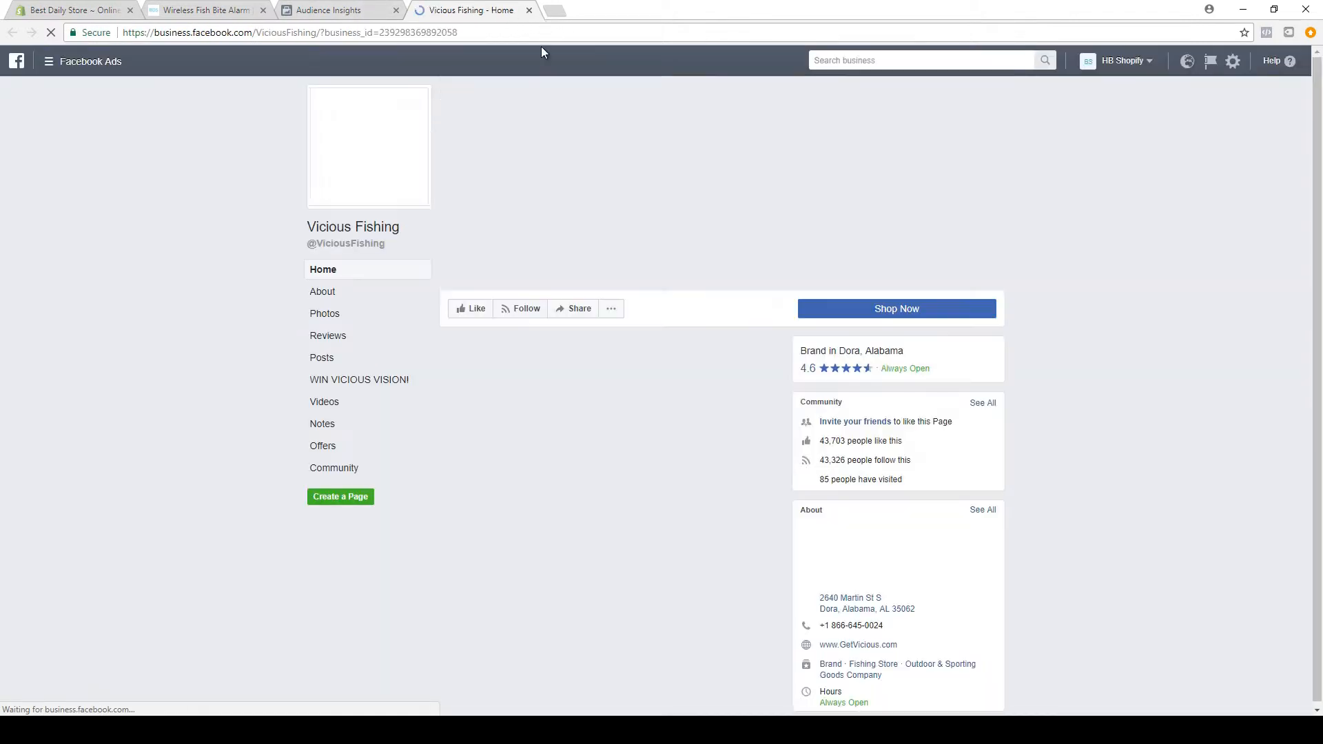
{"action": "left_click", "coordinate": [530, 11]}
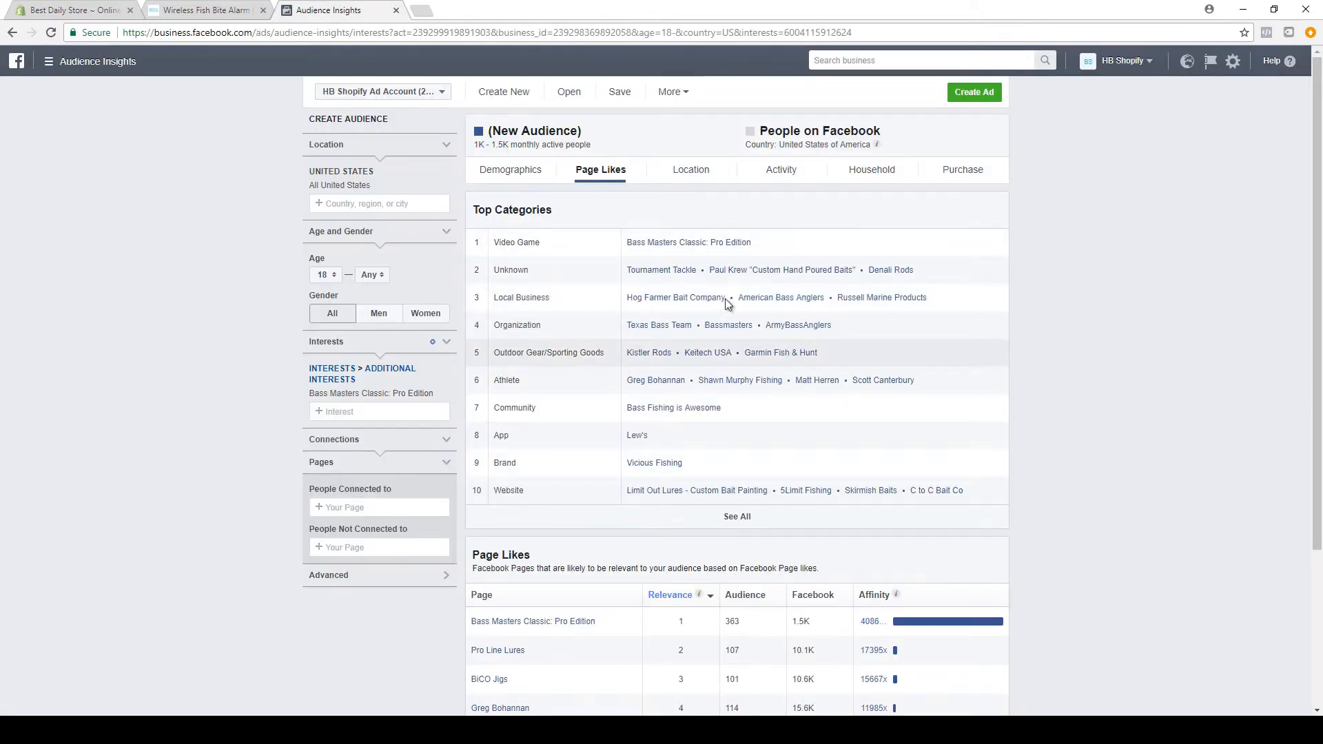
Examine the posts on the Russell Marine Products page from the Local Business category, closing the page when done.
{"action": "left_click", "coordinate": [869, 299]}
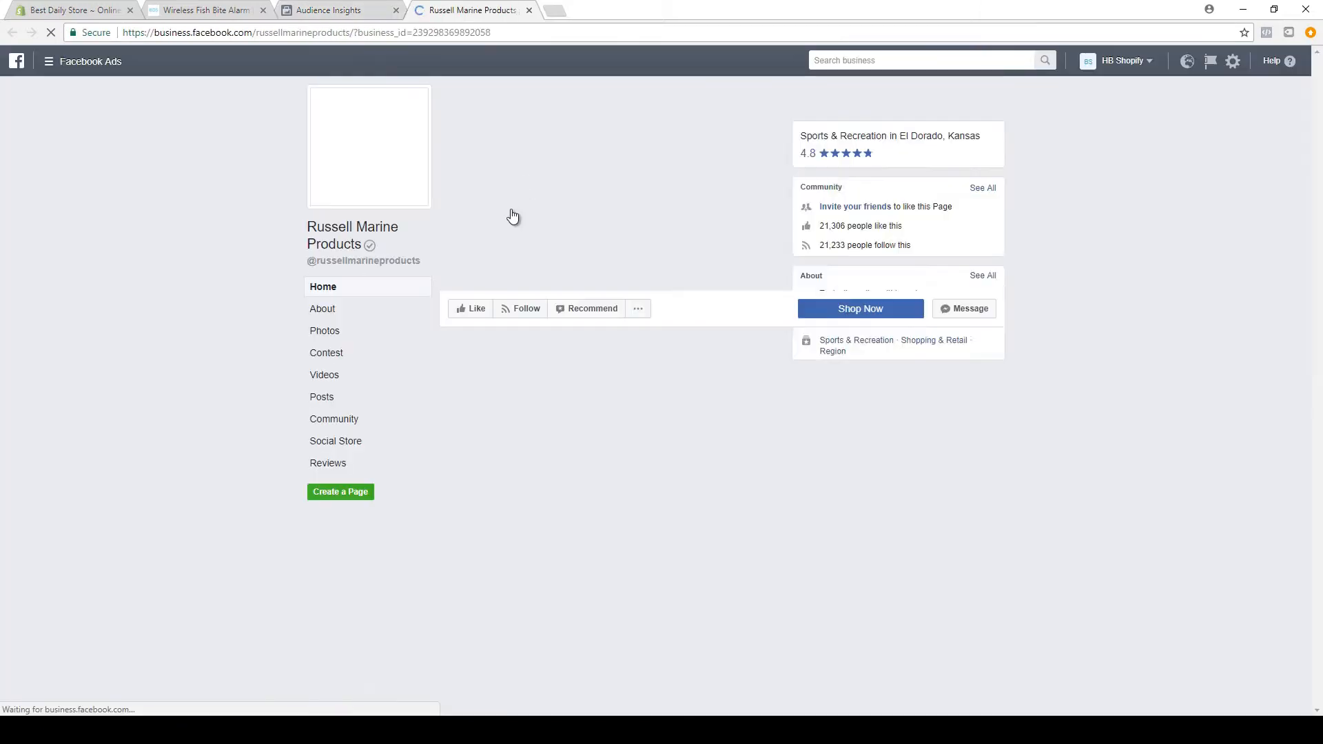
{"action": "scroll", "coordinate": [604, 342], "scroll_direction": "down", "scroll_amount": 3}
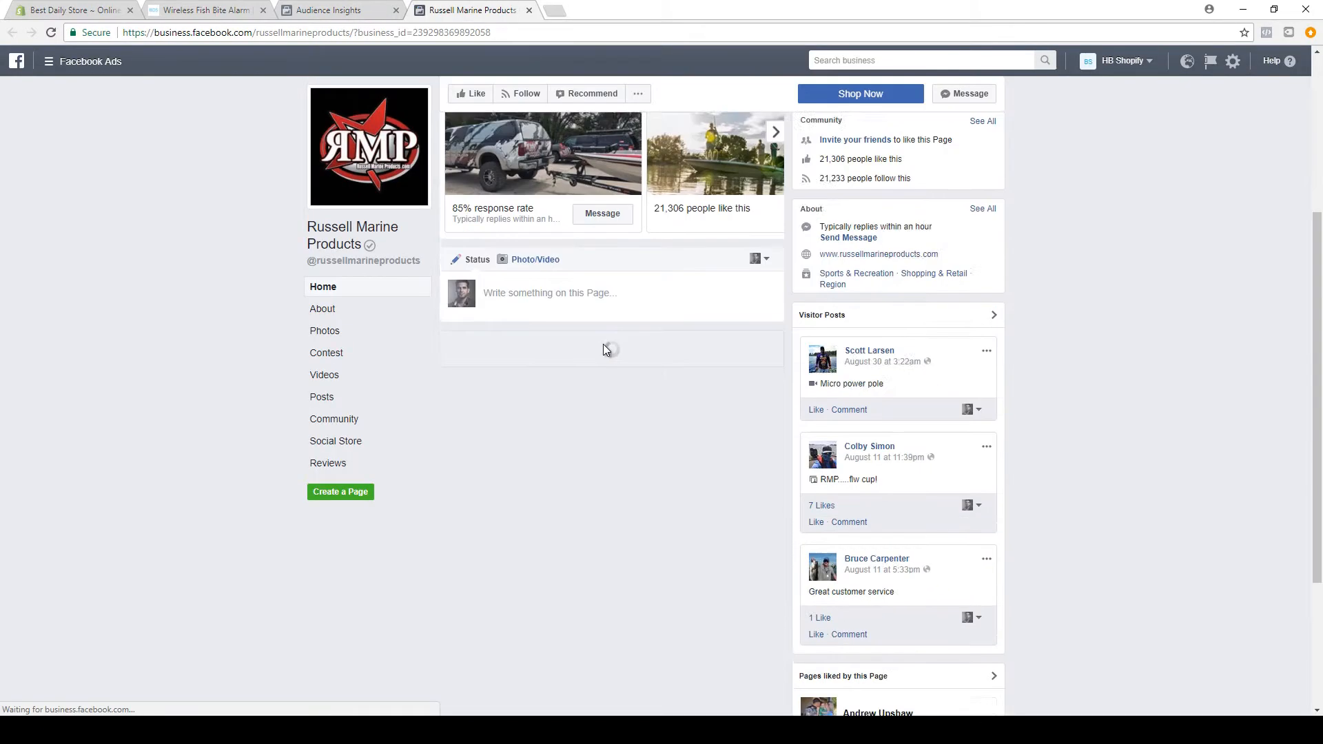
{"action": "scroll", "coordinate": [645, 334], "scroll_direction": "down", "scroll_amount": 10}
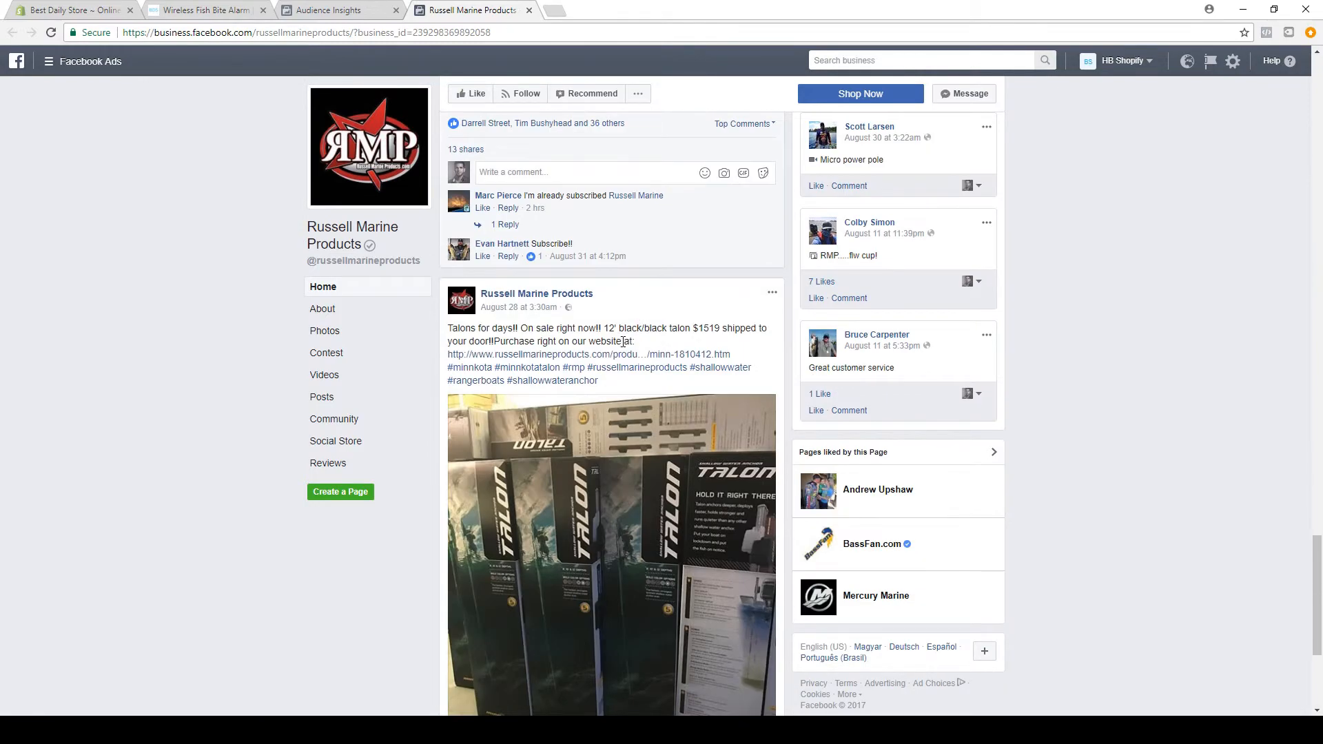
{"action": "scroll", "coordinate": [608, 386], "scroll_direction": "down", "scroll_amount": 3}
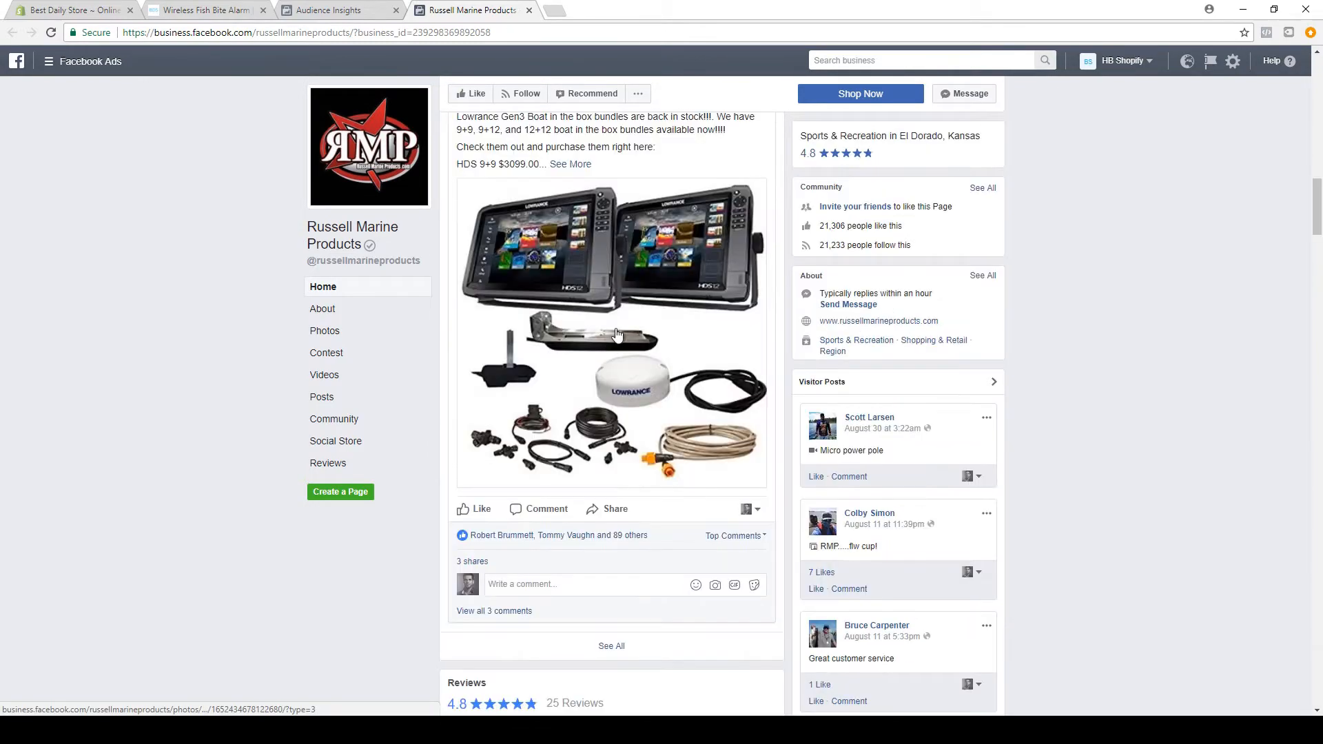
{"action": "scroll", "coordinate": [617, 334], "scroll_direction": "up", "scroll_amount": 4}
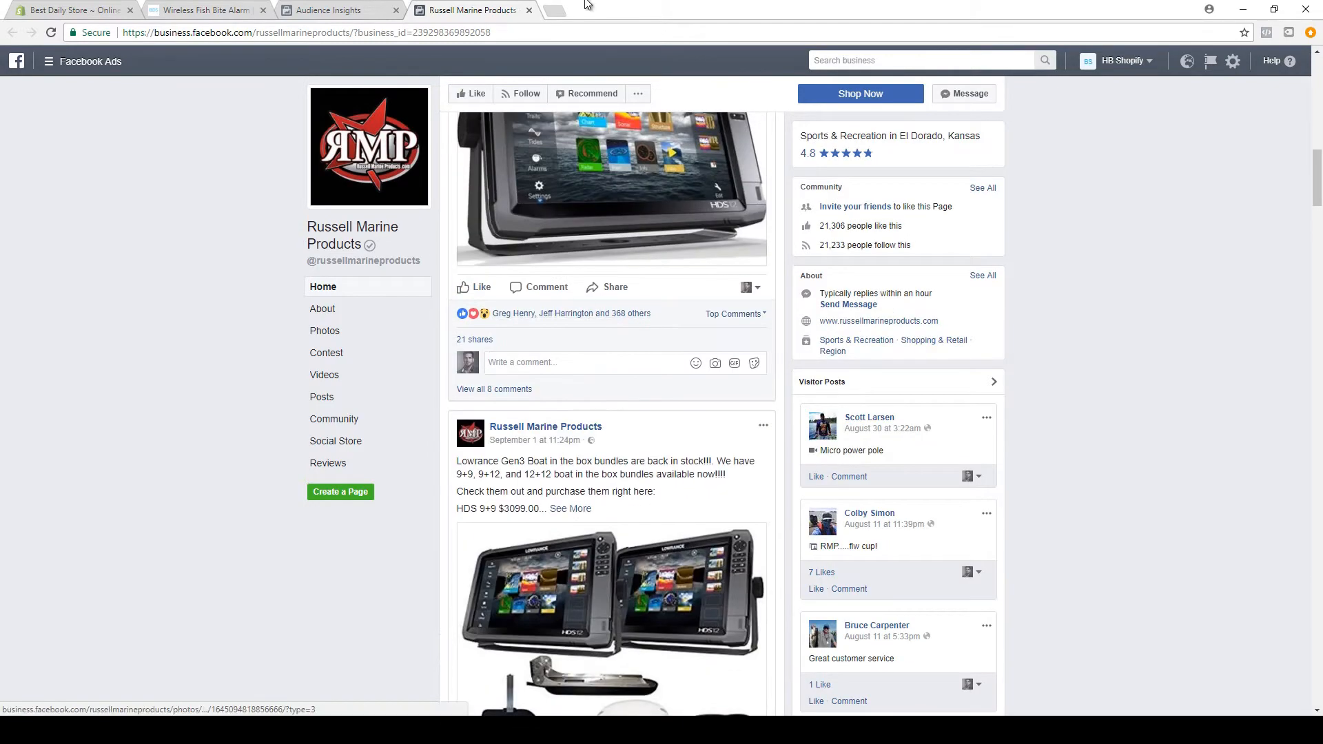
{"action": "left_click", "coordinate": [529, 10]}
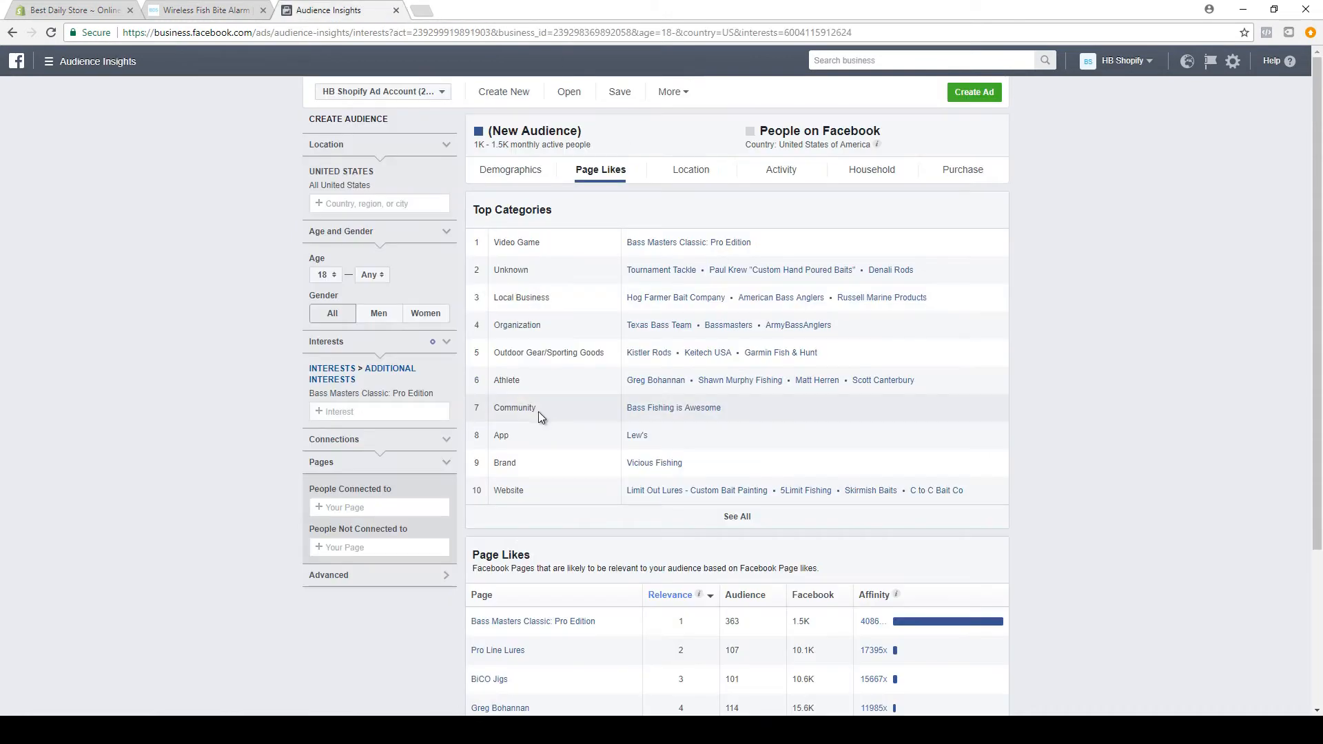
Check the Bass Fishing is Awesome community page, close it and review the audience's Page Likes list again.
{"action": "left_click", "coordinate": [688, 408]}
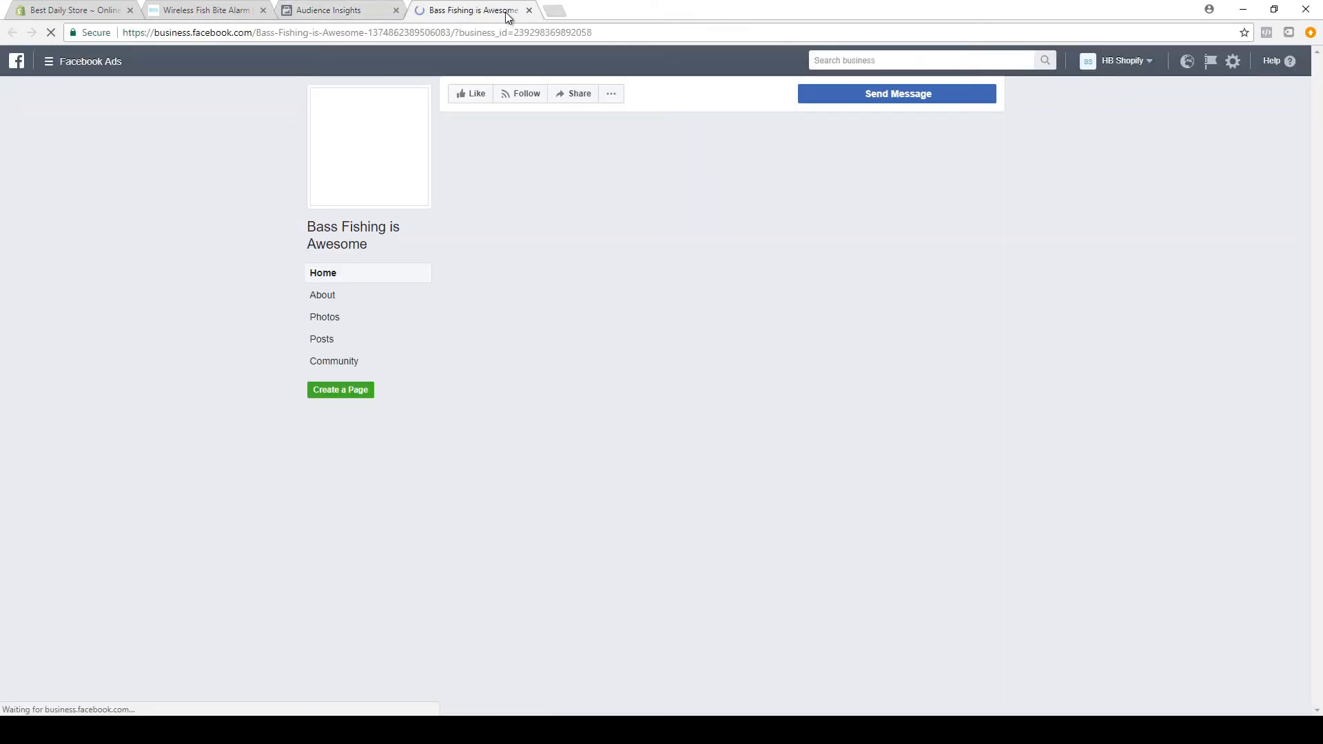
{"action": "left_click", "coordinate": [528, 10]}
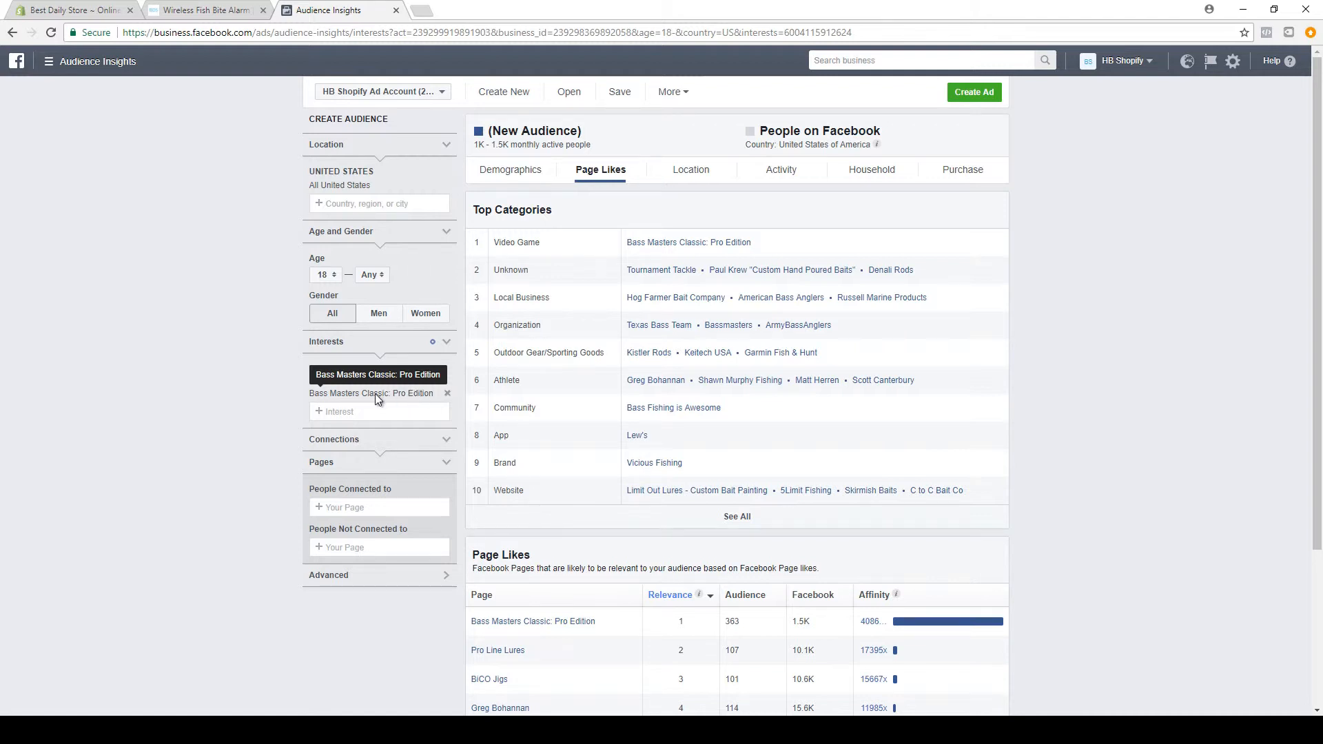
{"action": "scroll", "coordinate": [605, 406], "scroll_direction": "down", "scroll_amount": 3}
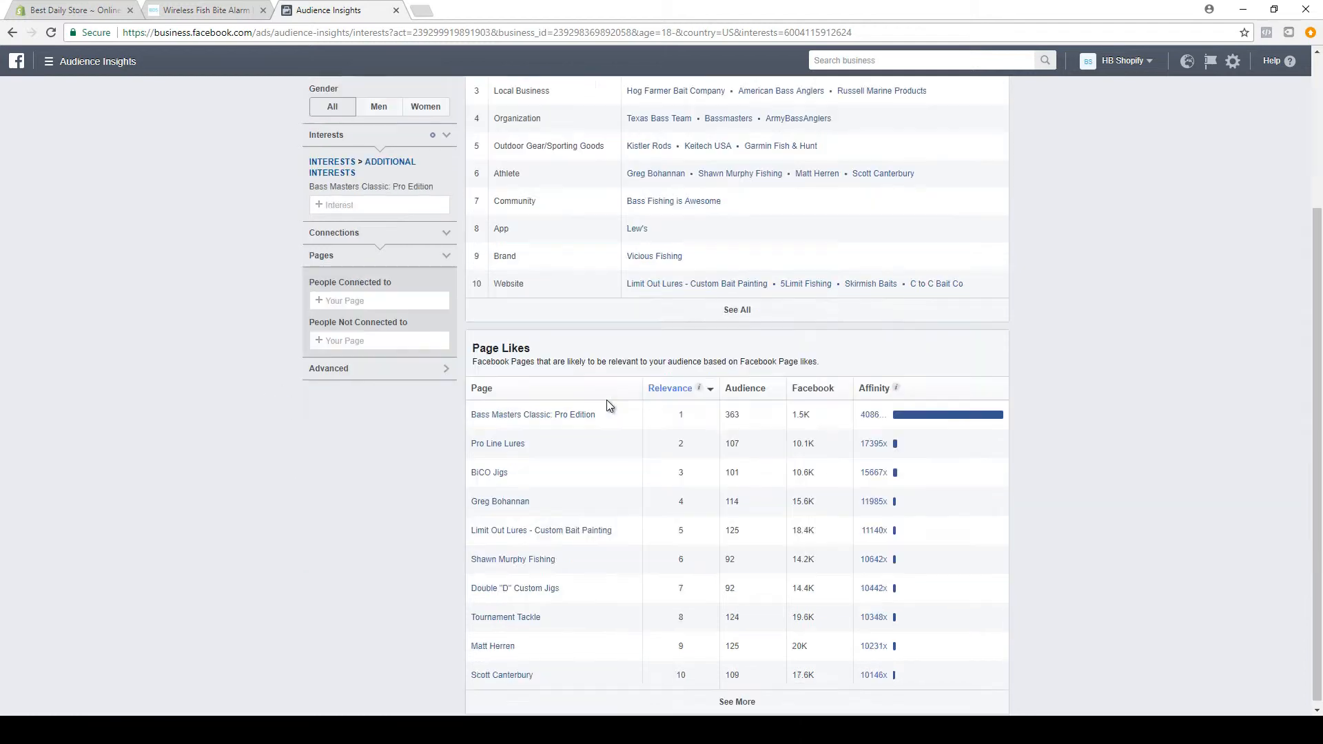
{"action": "scroll", "coordinate": [606, 406], "scroll_direction": "up", "scroll_amount": 3}
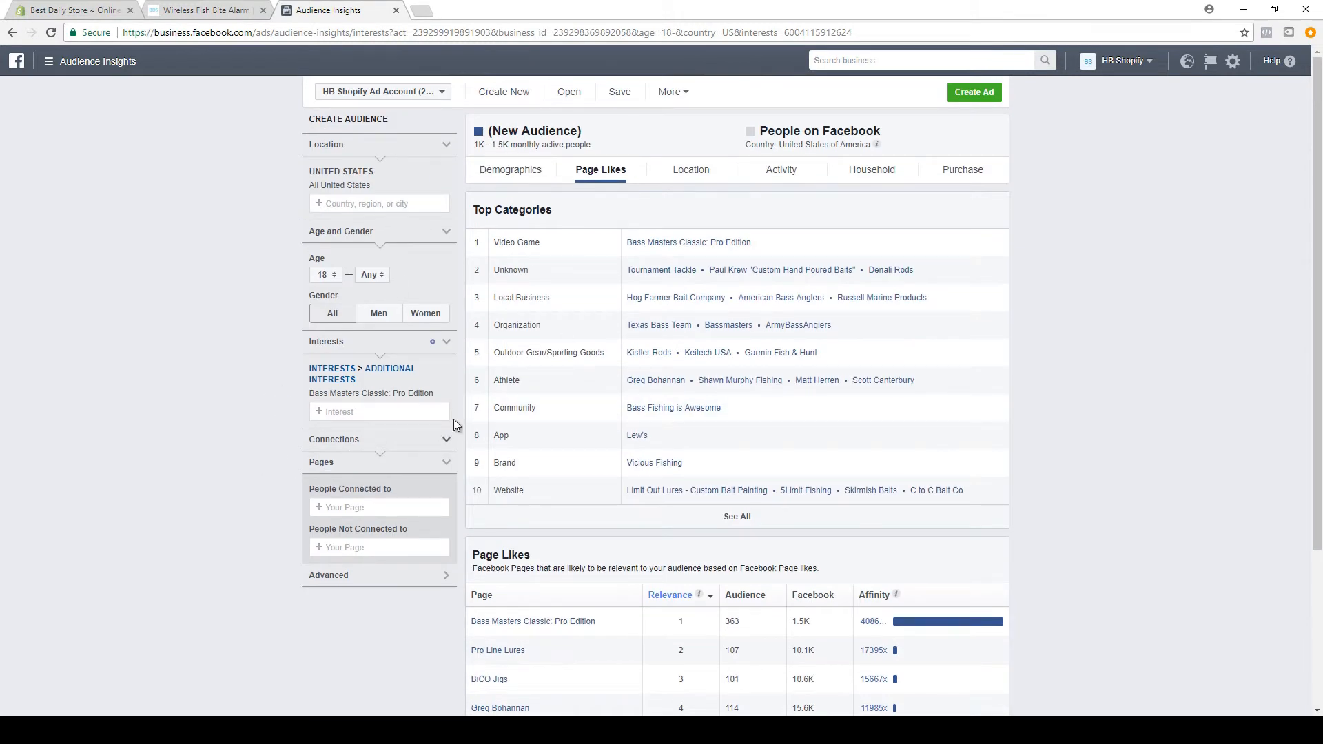
Review the demographics and page likes of the Bass Masters Classic: Pro Edition audience, ending on its age and gender breakdown.
{"action": "left_click", "coordinate": [536, 178]}
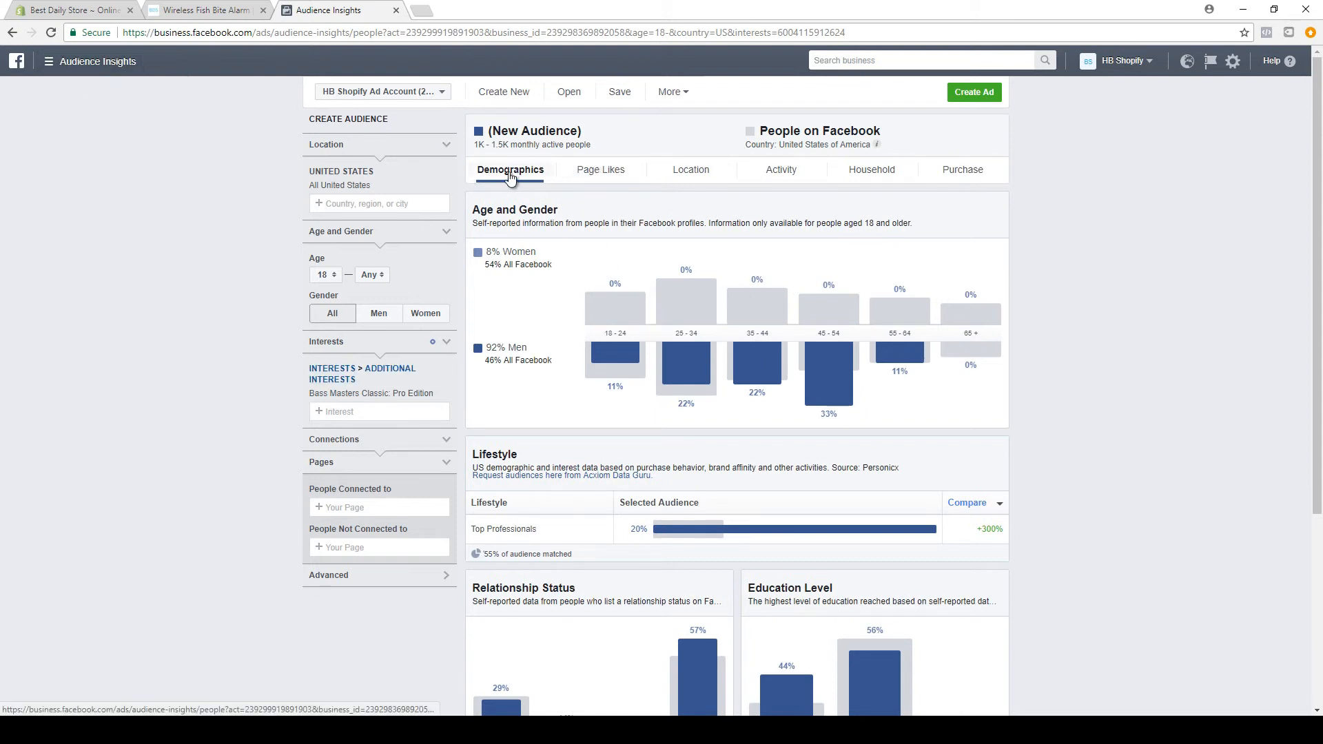
{"action": "left_click", "coordinate": [591, 178]}
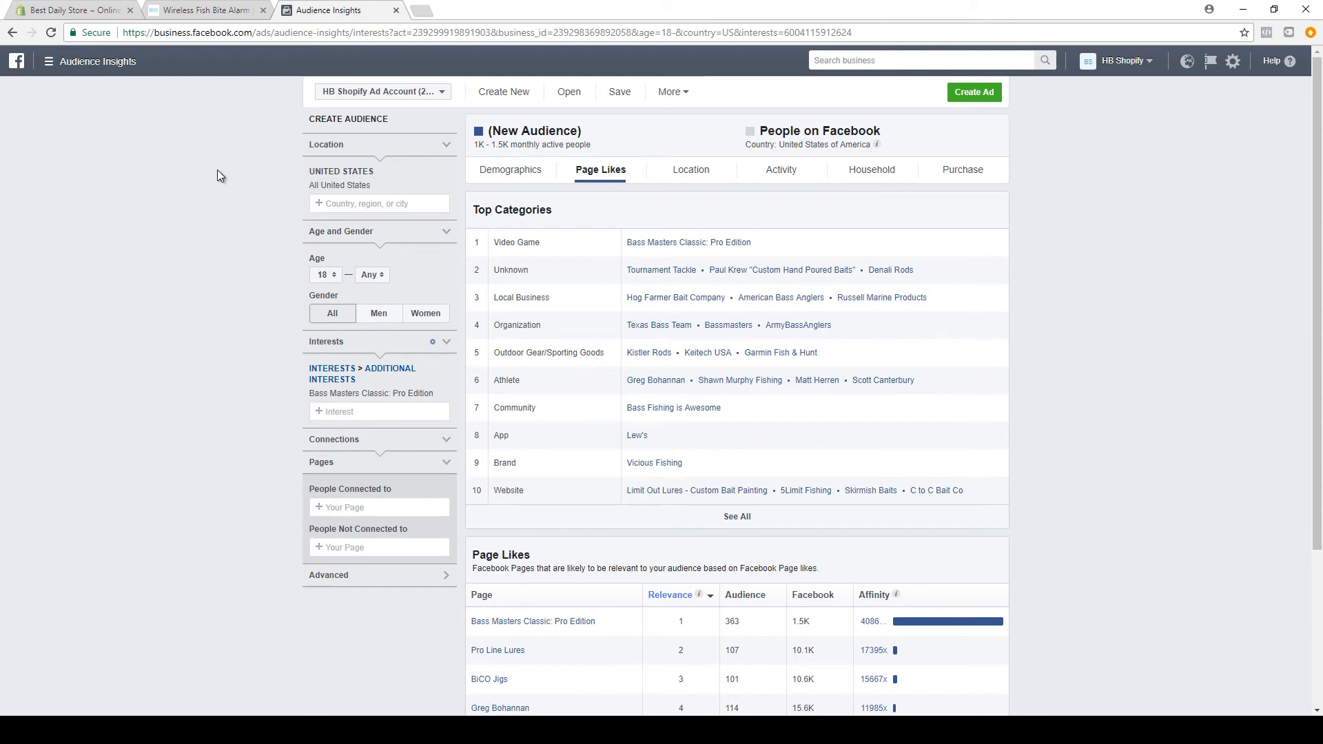
{"action": "left_click", "coordinate": [509, 172]}
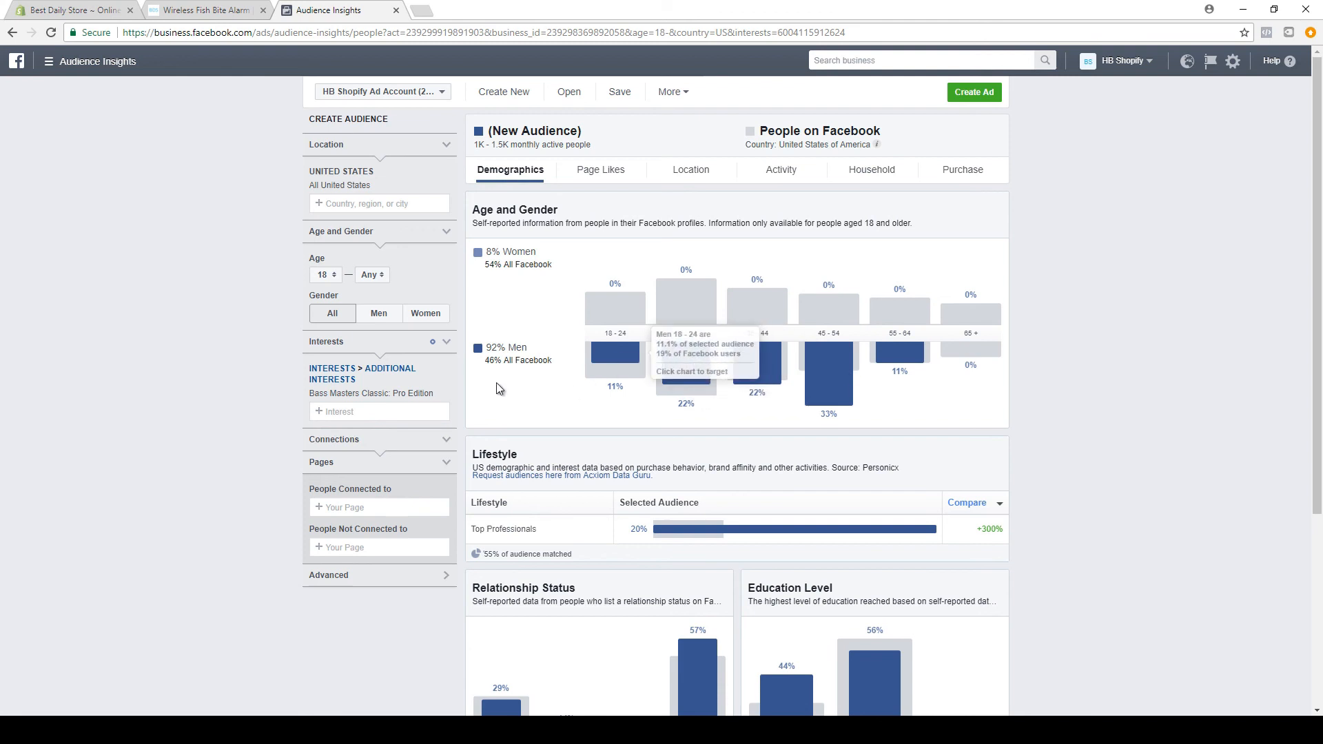
{"action": "mouse_move", "coordinate": [449, 398]}
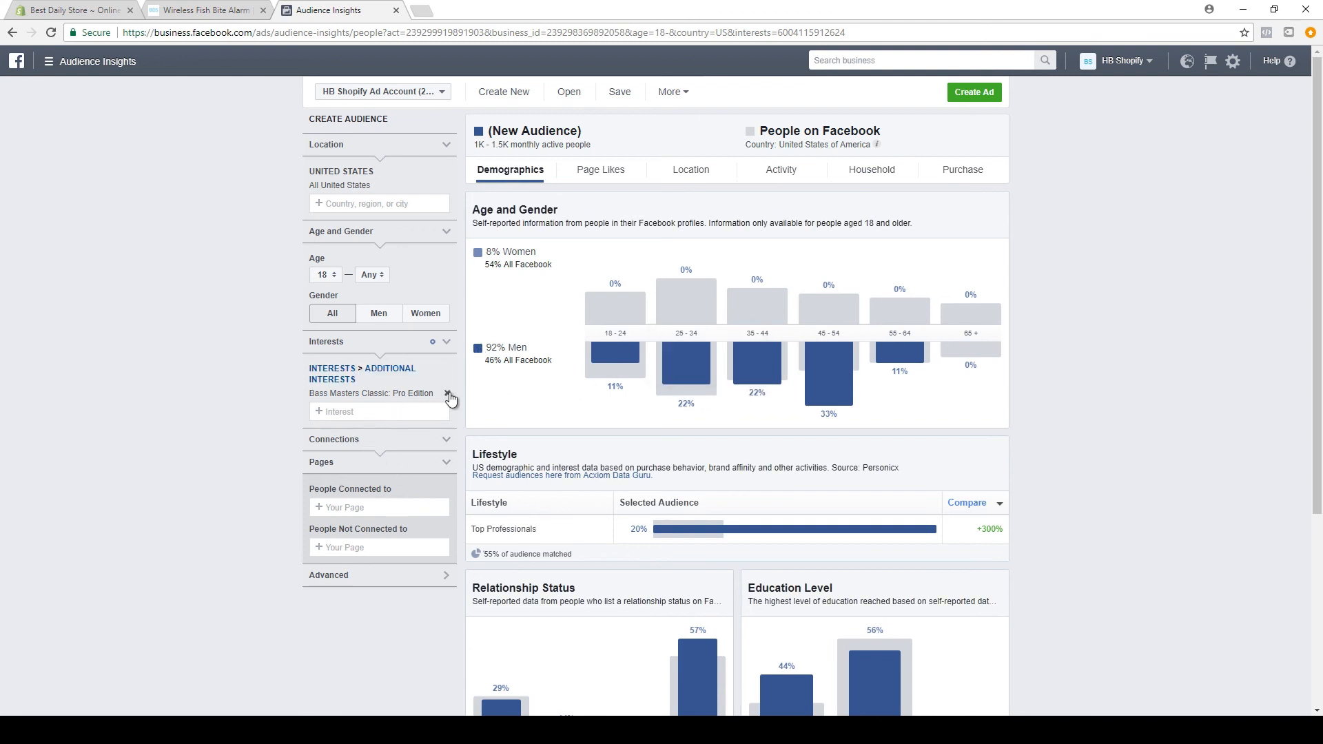